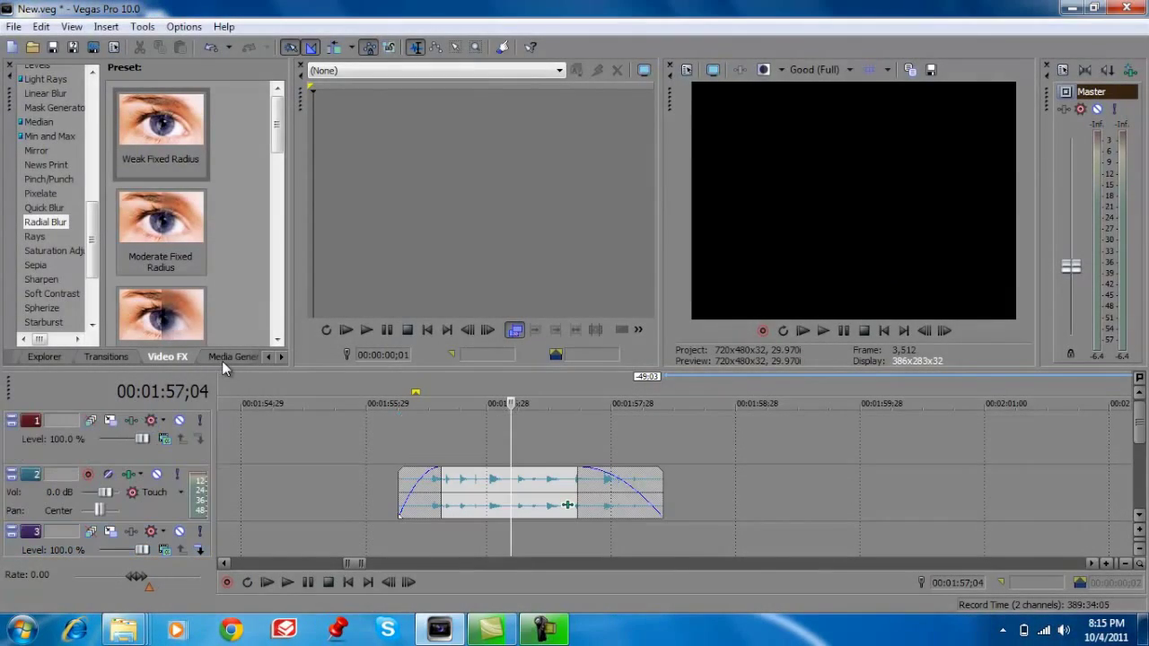
Step: Browse the Media Generators, previewing Noise Texture and settling on the Color Gradient presets
click(222, 359)
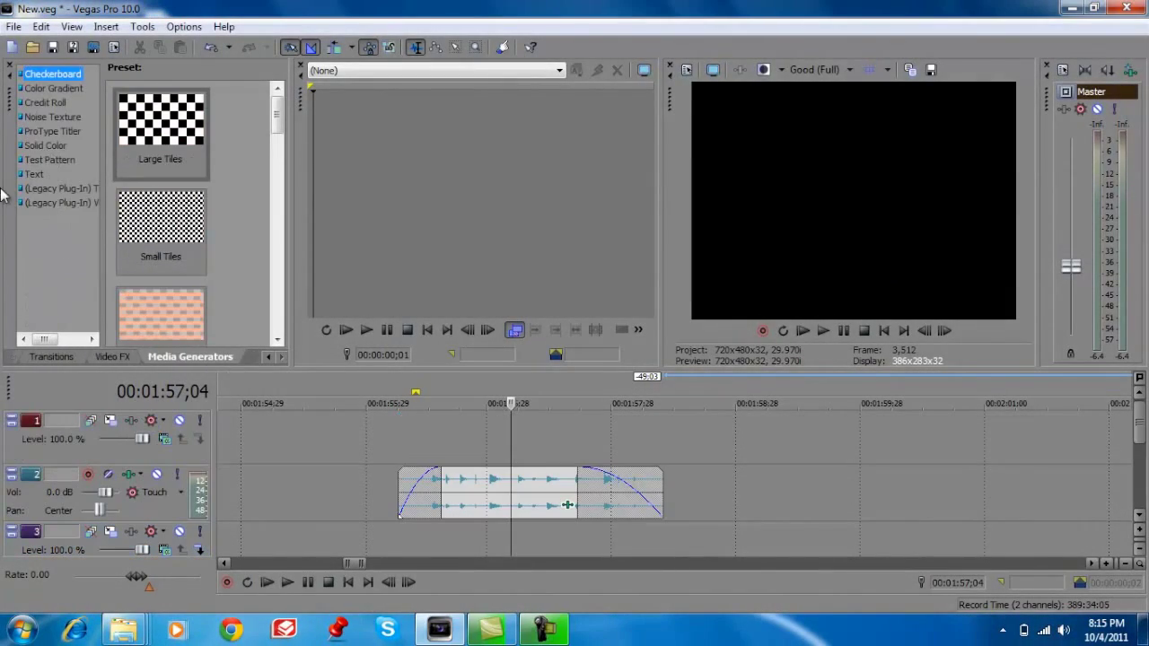
click(60, 89)
click(60, 103)
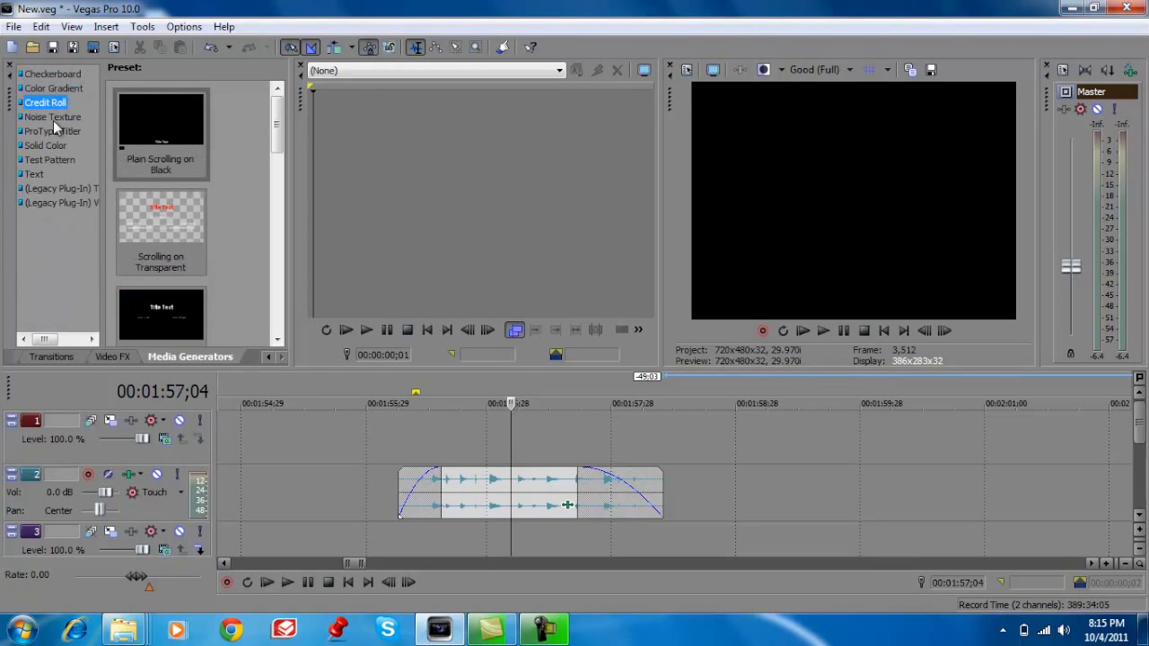
click(61, 90)
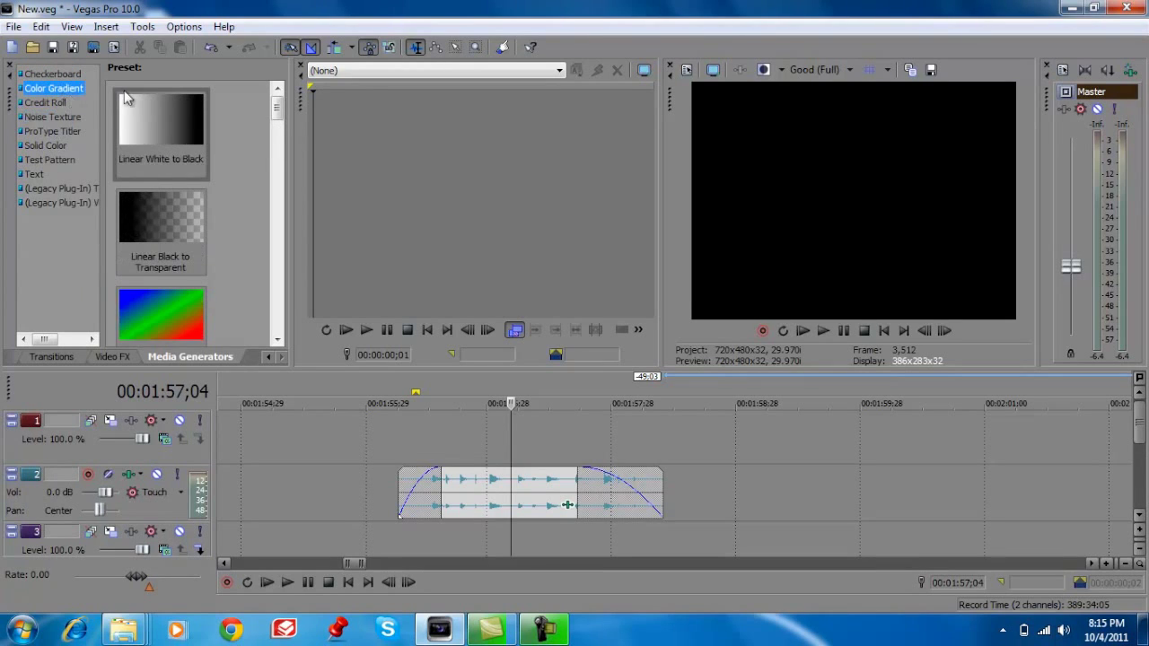
Step: Place a Linear White to Black gradient on track 1 and make it Elliptical
drag(142, 126, 689, 455)
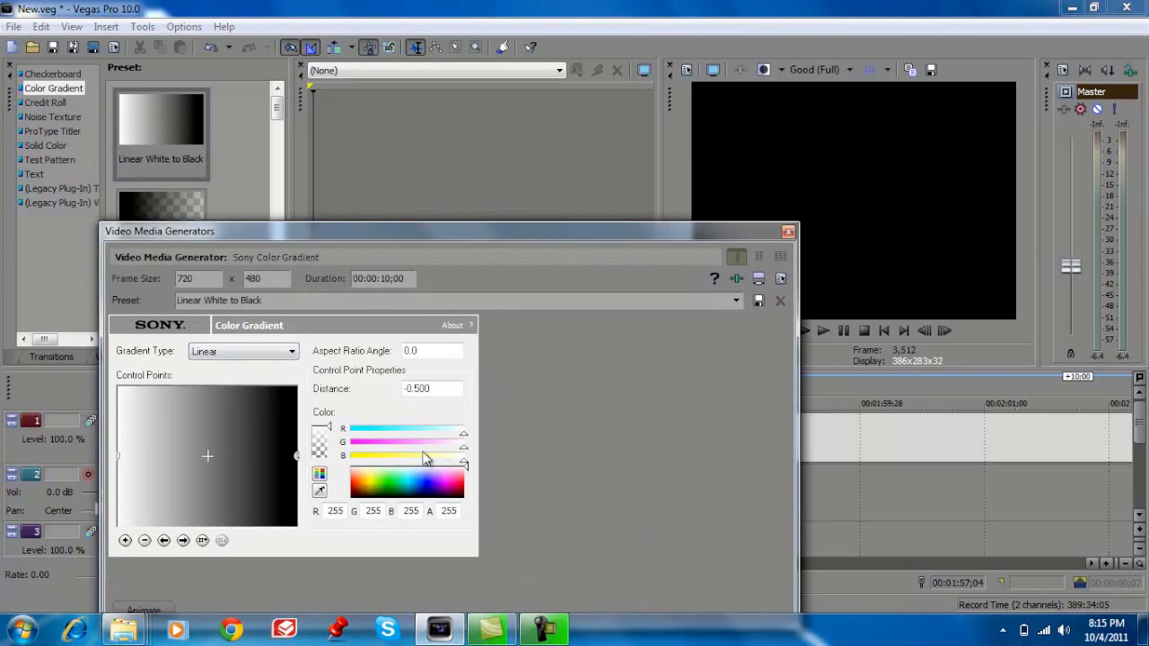
click(258, 351)
click(215, 375)
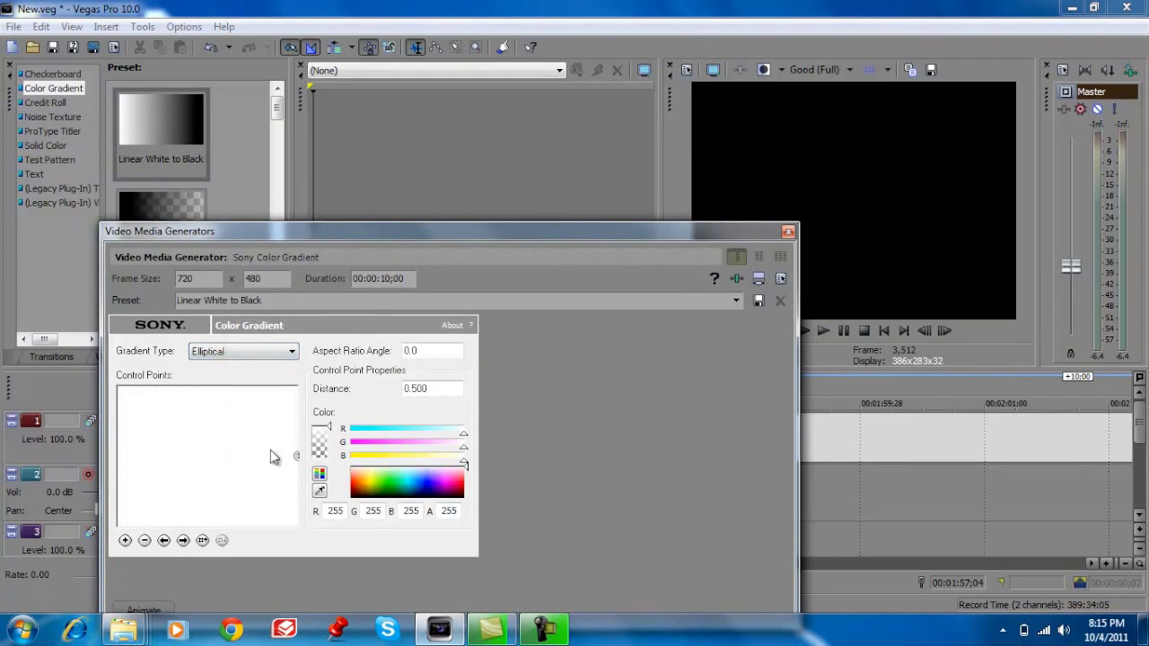
click(789, 231)
Step: Preview the elliptical gradient, zoom the timeline out, and set the edit point on empty track 1
click(715, 530)
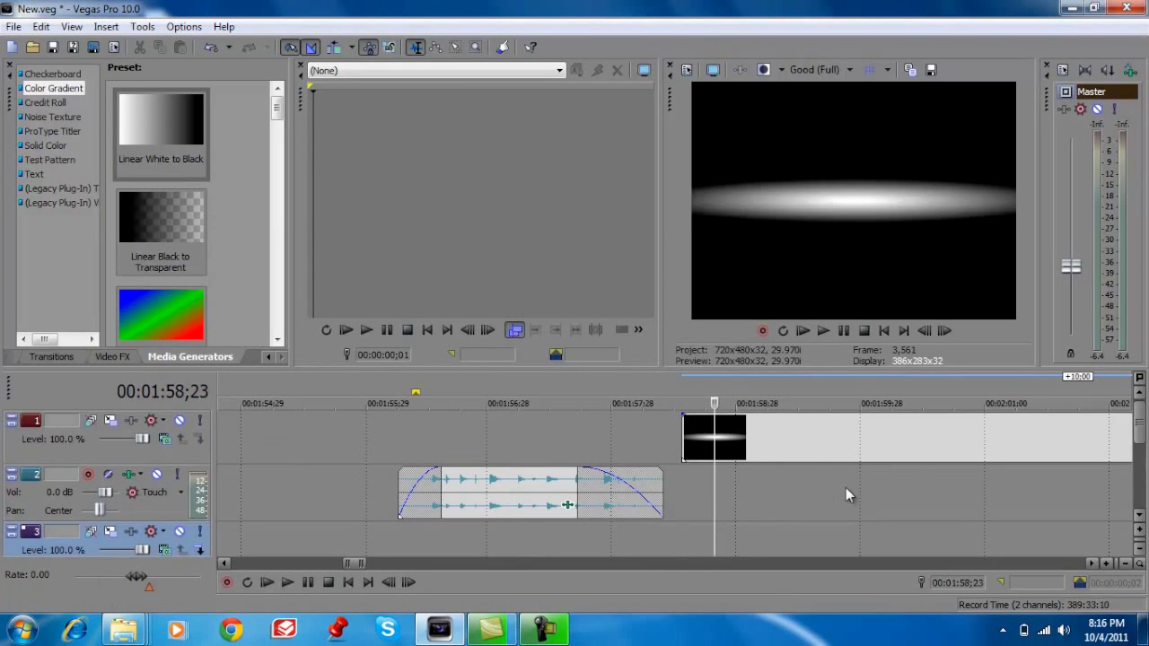
click(846, 488)
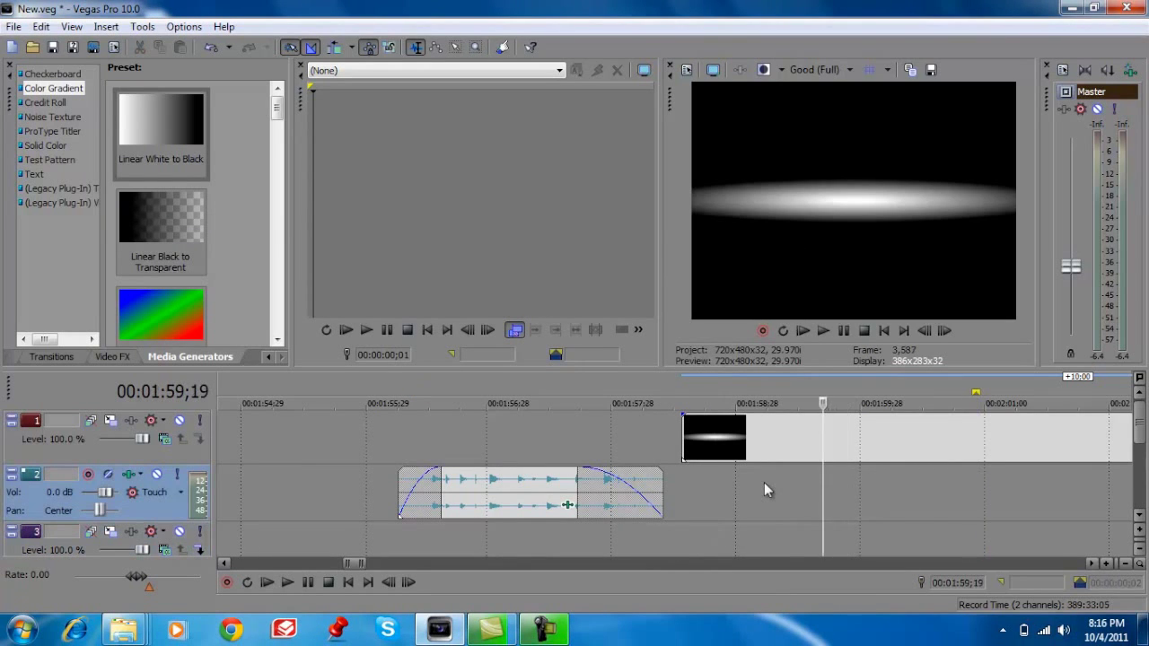
scroll(764, 483, down, 3)
scroll(846, 471, down, 2)
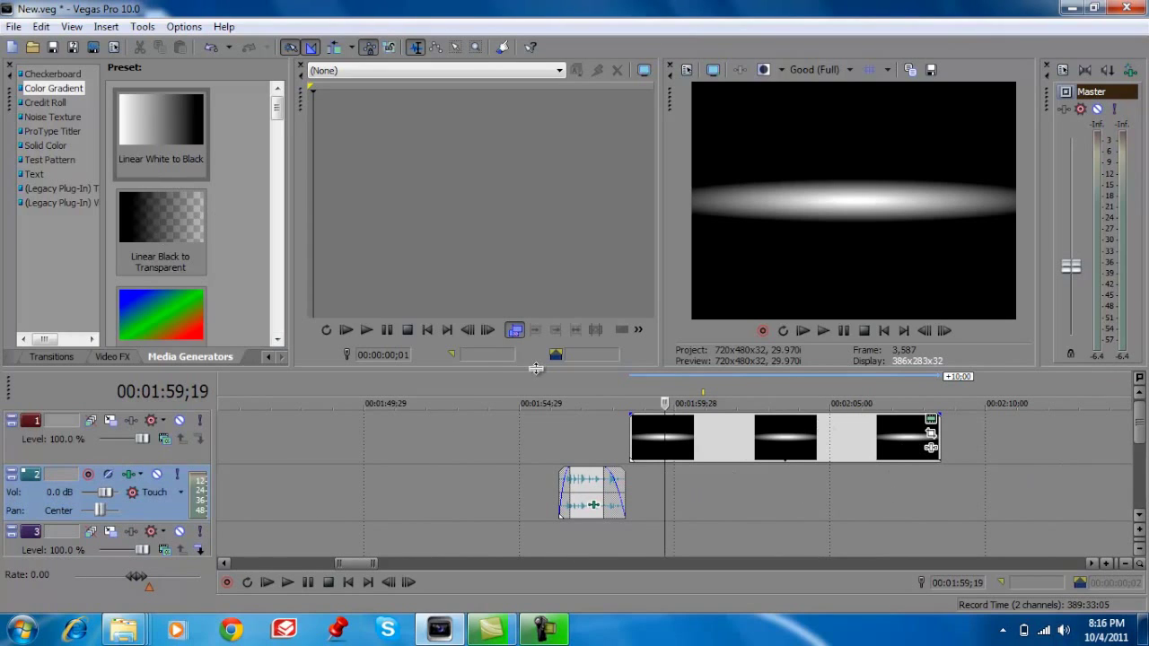
click(340, 449)
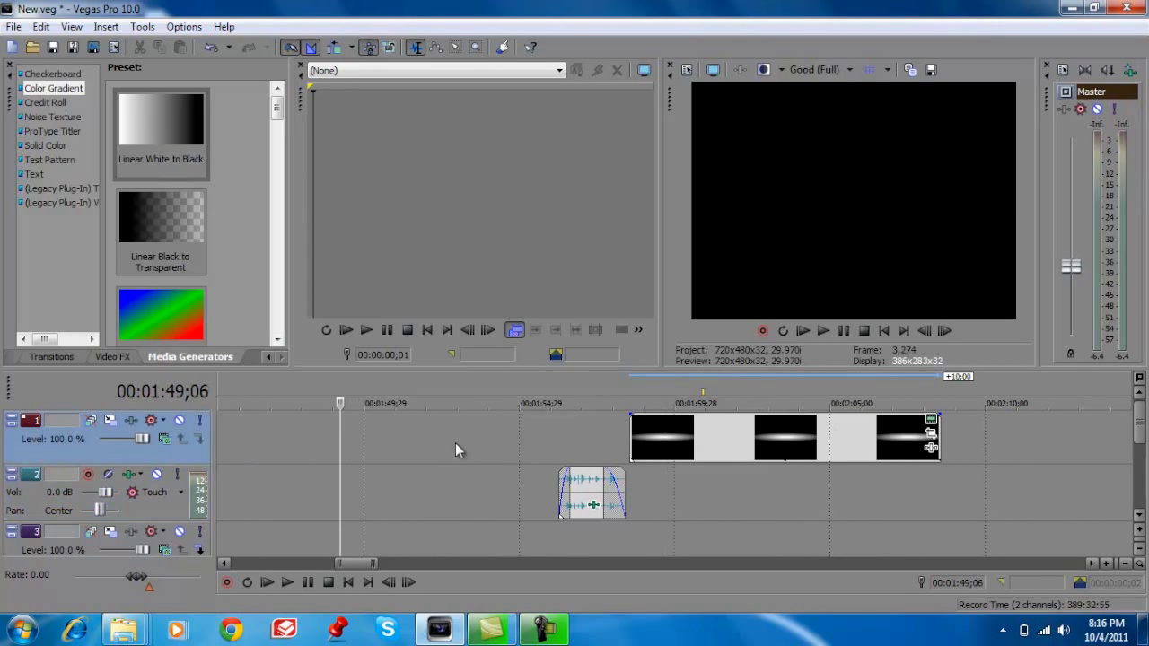
Step: Insert a Sony Text event on track 1 and select its Sample Text placeholder
right_click(354, 445)
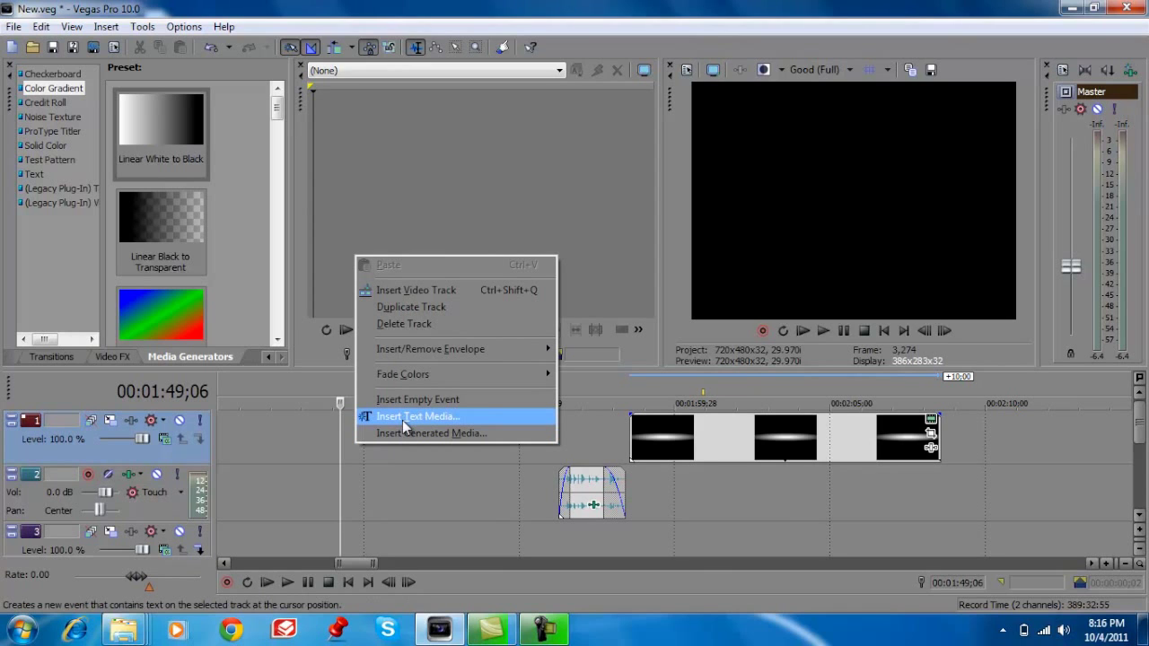
click(404, 418)
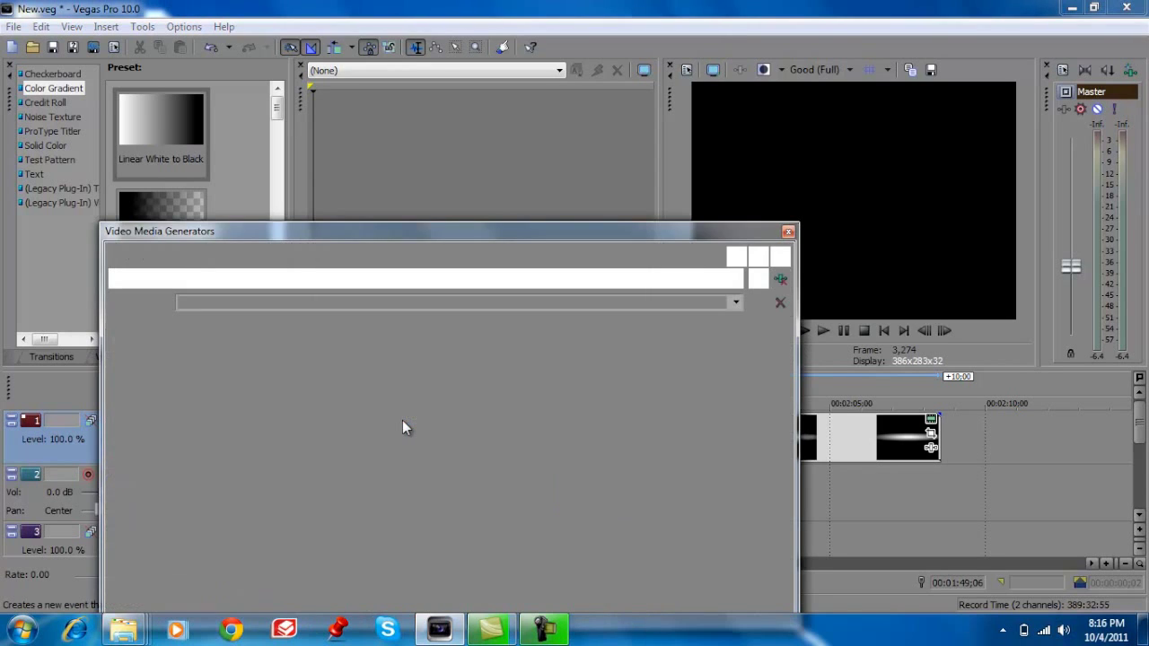
drag(536, 236, 660, 177)
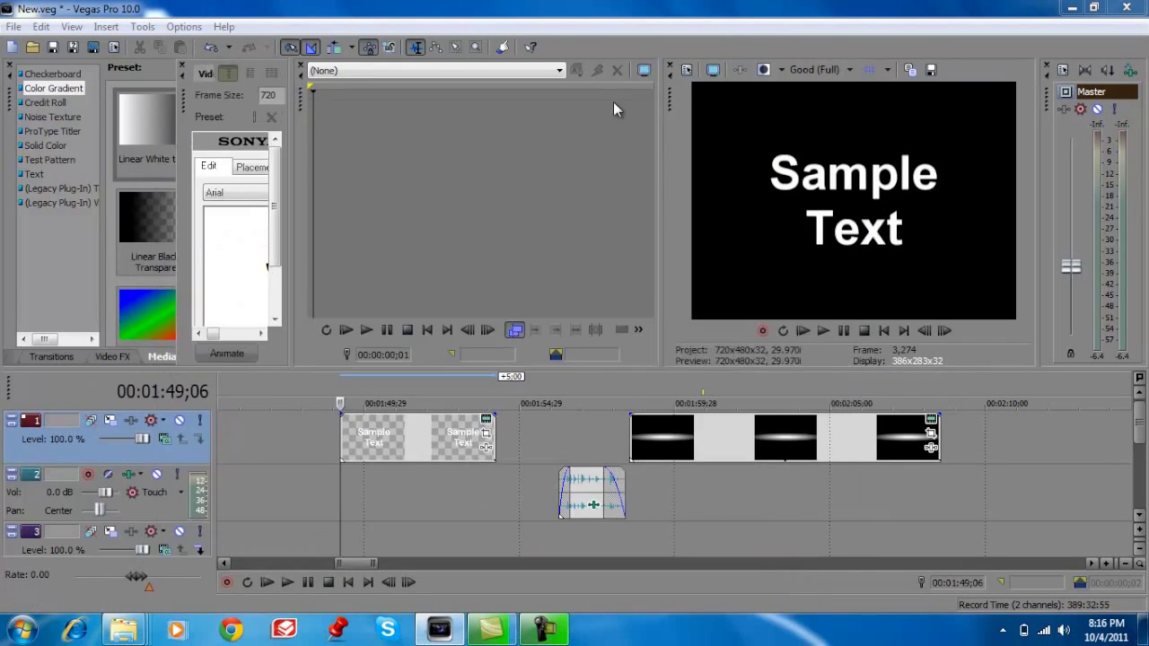
drag(572, 465, 319, 266)
Step: Type the title 'ZDeztroyerz', correcting the mistyped 'ZDesztroyerz'
text(ZDesztroyerz)
key(BackSpace)
key(BackSpace)
key(BackSpace)
key(BackSpace)
key(BackSpace)
key(BackSpace)
key(BackSpace)
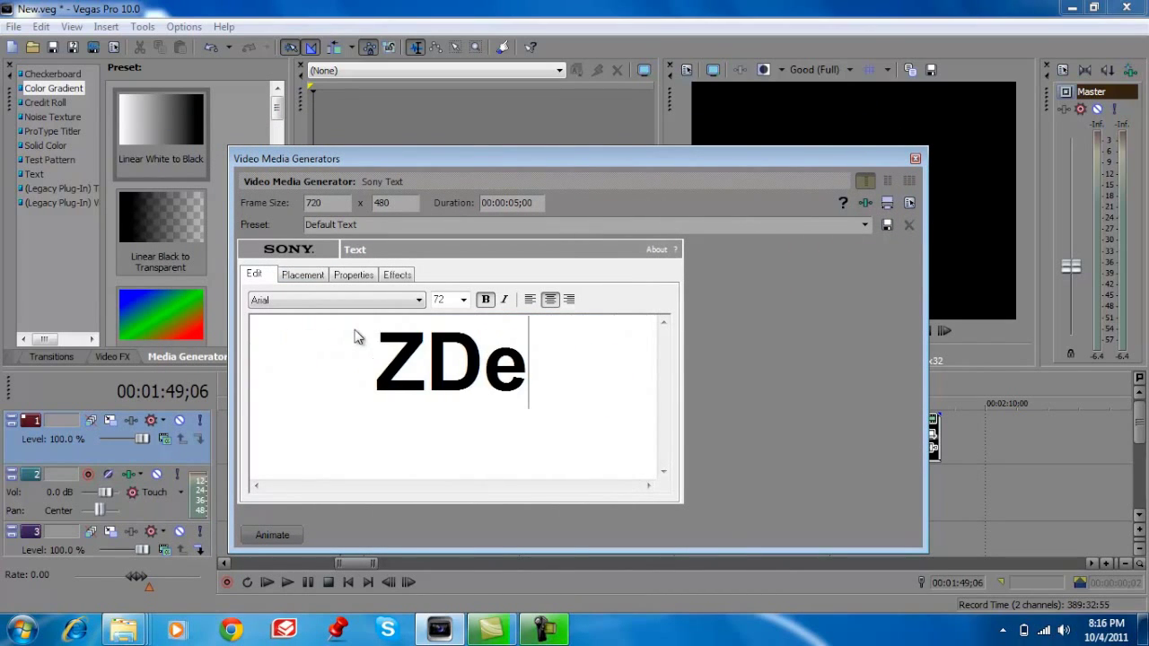
text(ztroyerz)
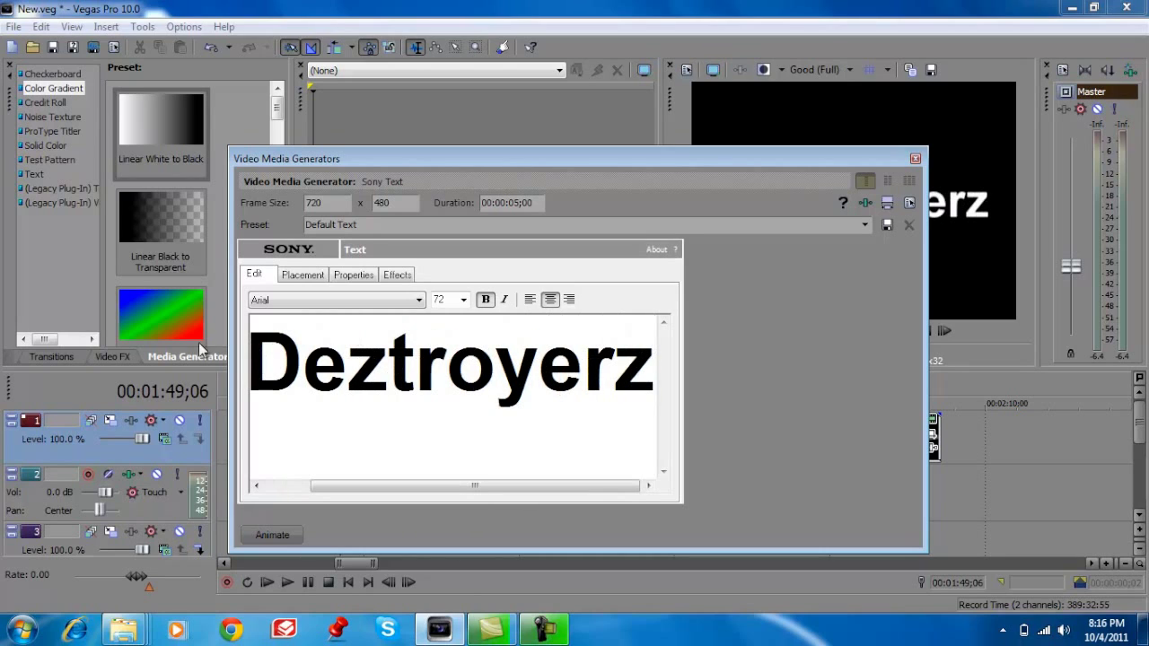
click(300, 378)
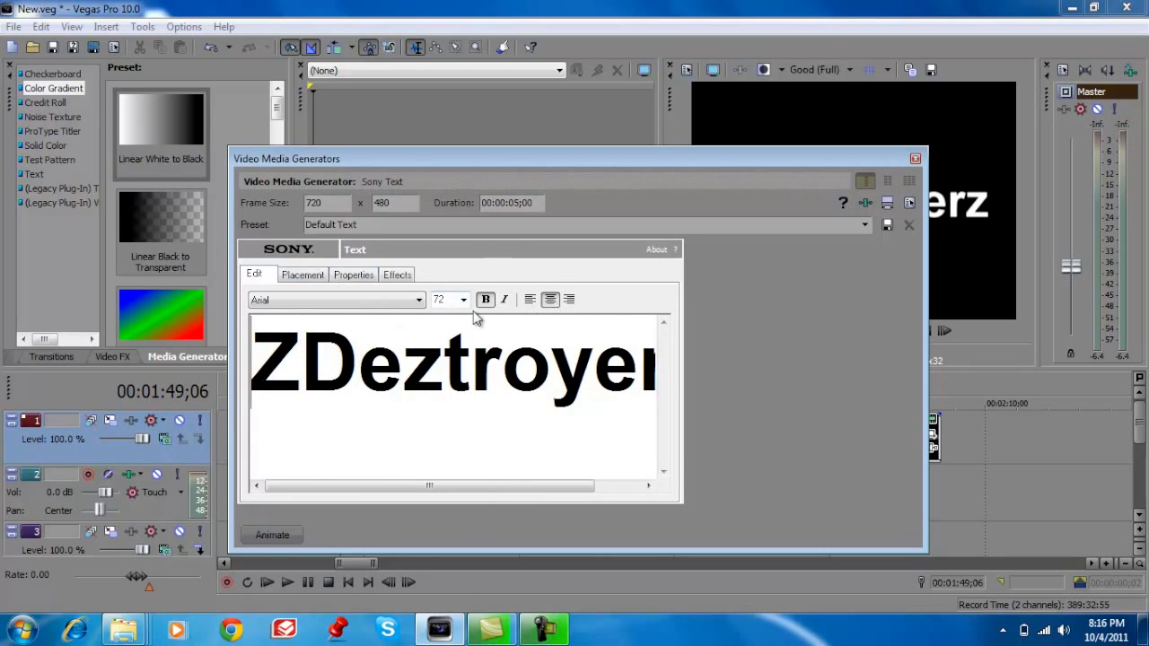
drag(588, 154, 556, 254)
click(269, 373)
Step: Check the title's font and raise the title higher in the frame
click(222, 372)
click(257, 398)
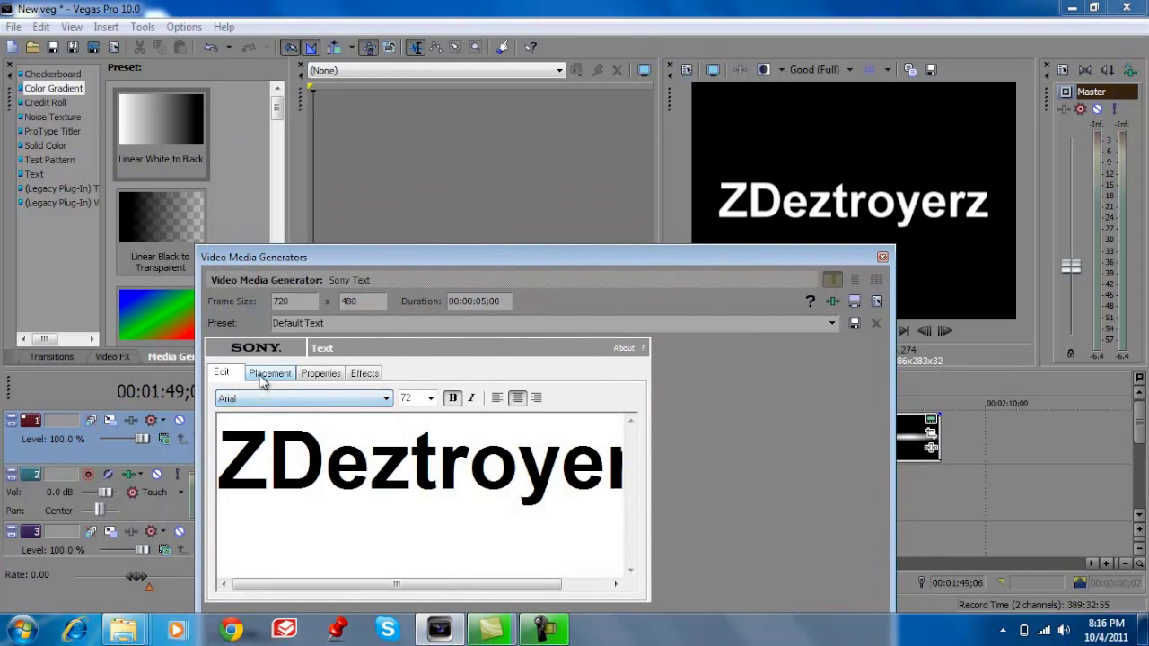
click(267, 375)
drag(304, 511, 312, 475)
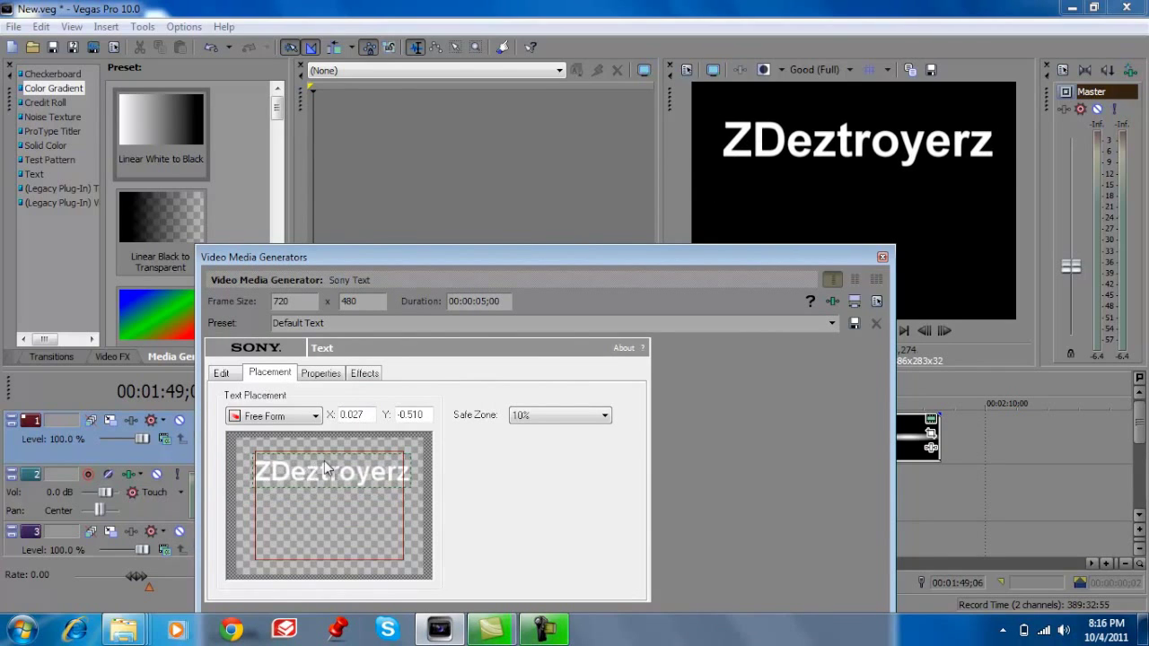
Step: Try title colours, keeping it white, and tighten letter tracking to 0.907
click(329, 374)
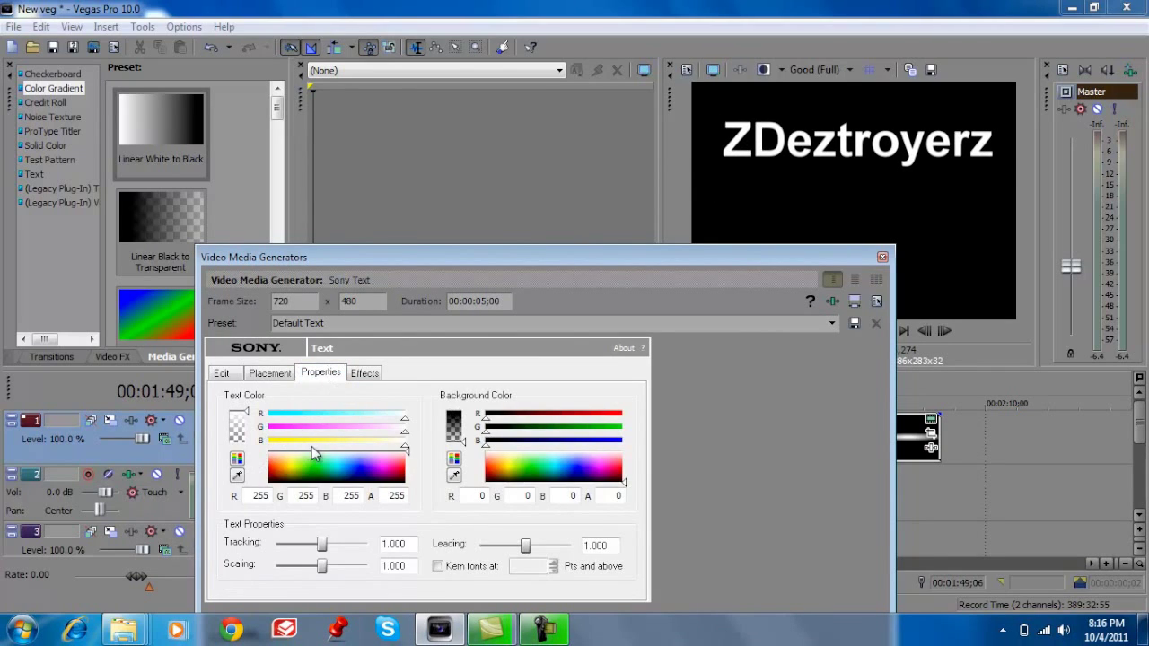
mouse_move(325, 473)
mouse_down()
mouse_move(295, 487)
mouse_move(371, 473)
mouse_move(390, 449)
mouse_move(304, 460)
mouse_move(334, 463)
mouse_move(319, 449)
mouse_up()
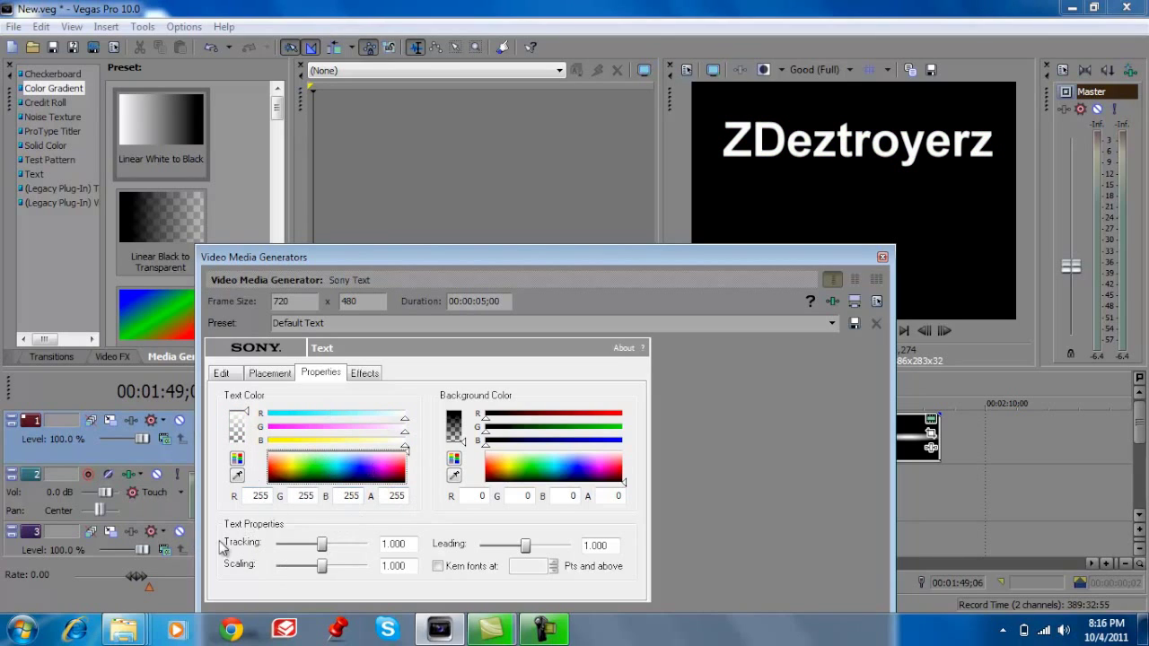
mouse_move(321, 546)
mouse_down()
mouse_move(346, 546)
mouse_move(321, 547)
mouse_up()
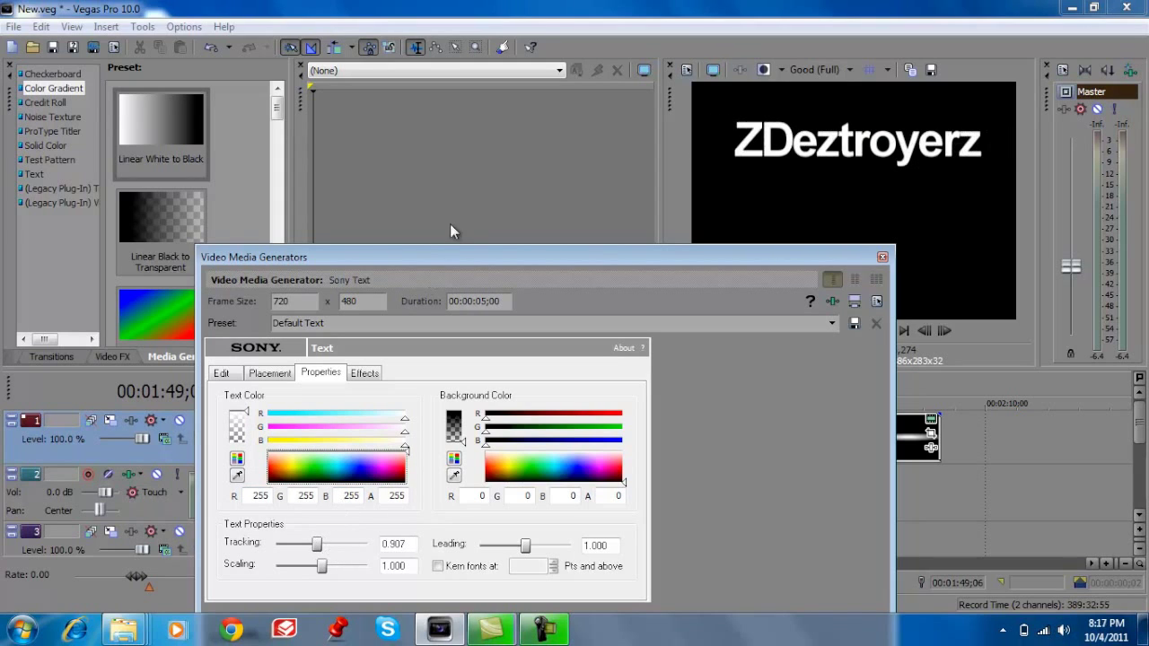
drag(451, 240, 459, 195)
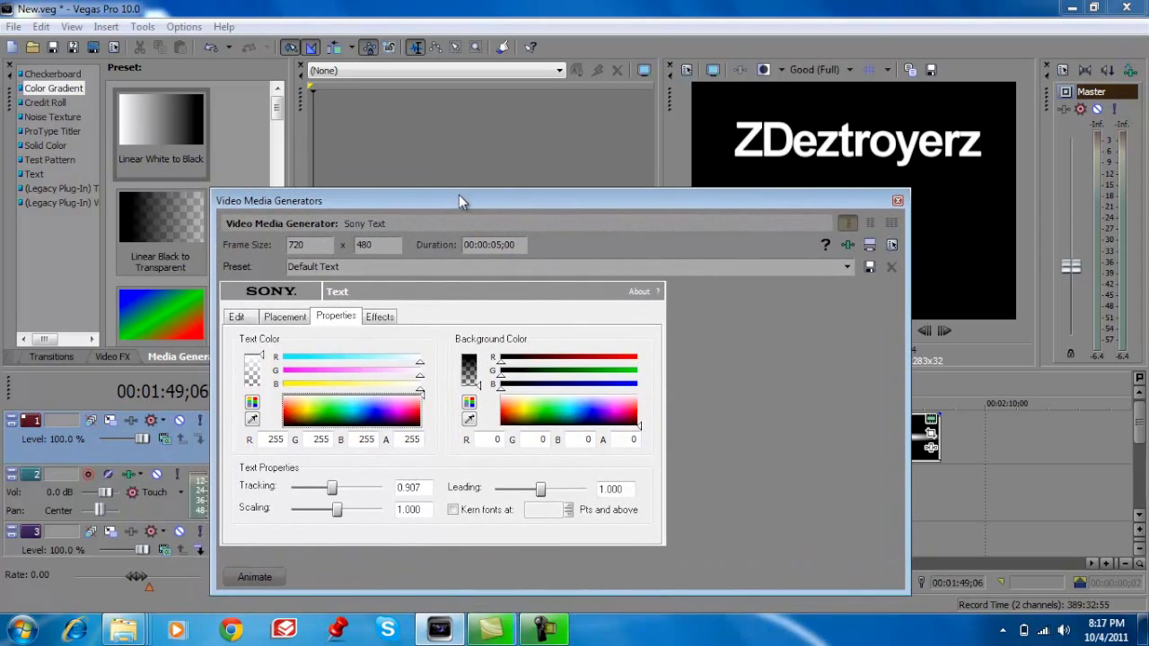
Step: Keyframe the title's tracking from 1.037 at the start to 0.370 at the clip end
click(240, 582)
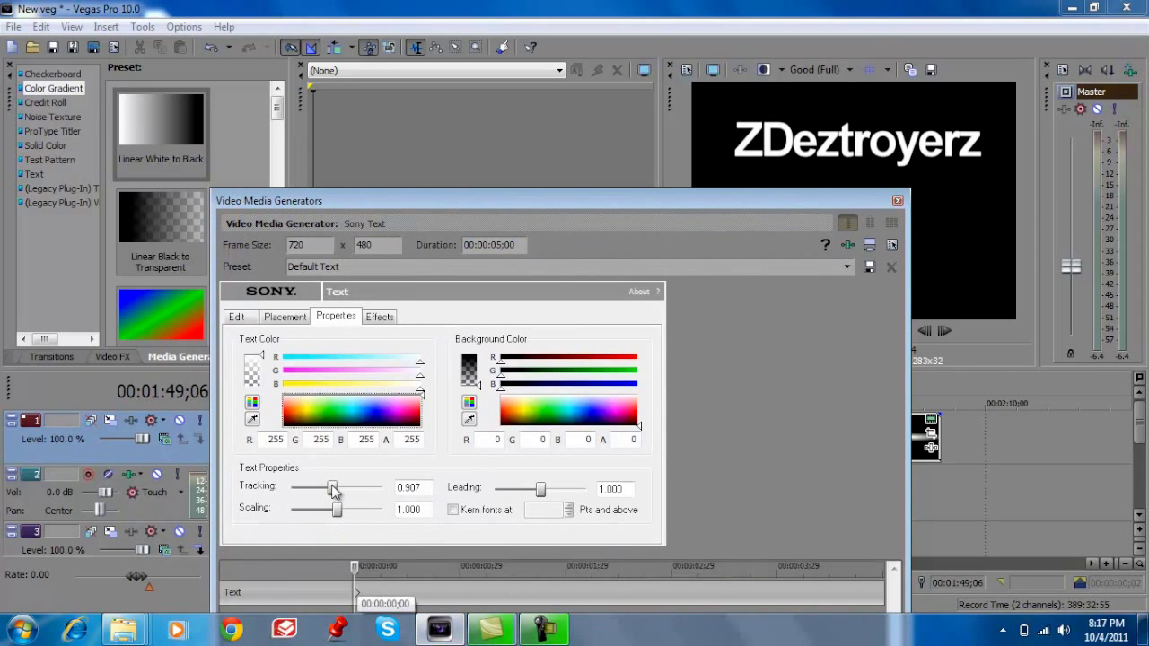
drag(338, 490, 340, 488)
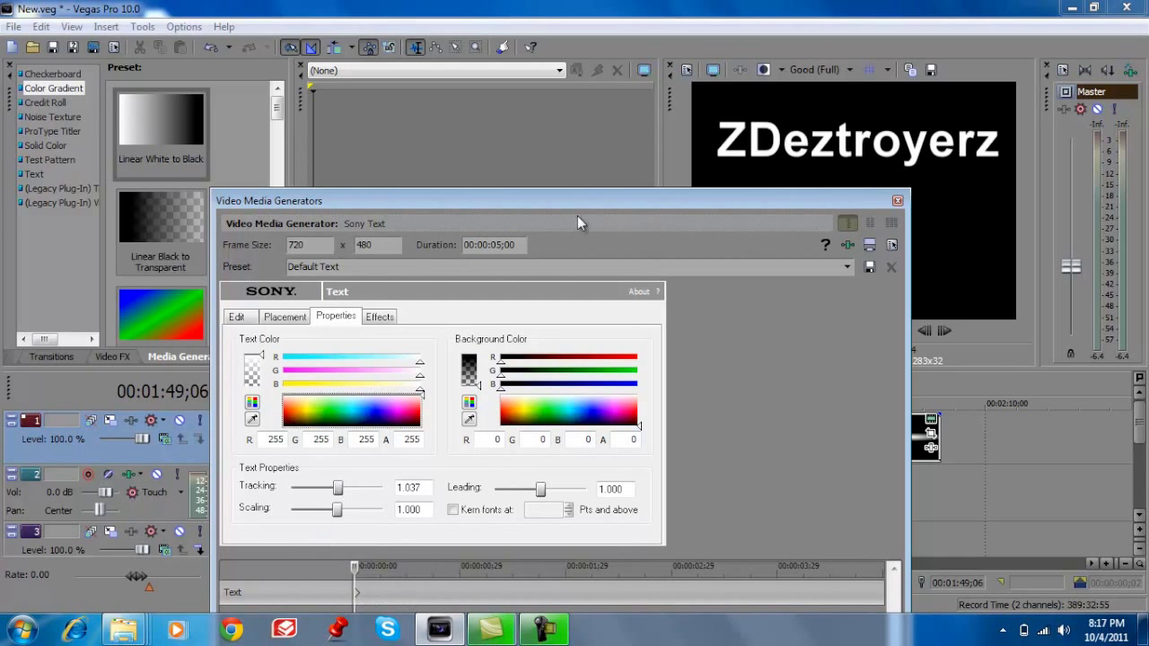
drag(591, 206, 622, 126)
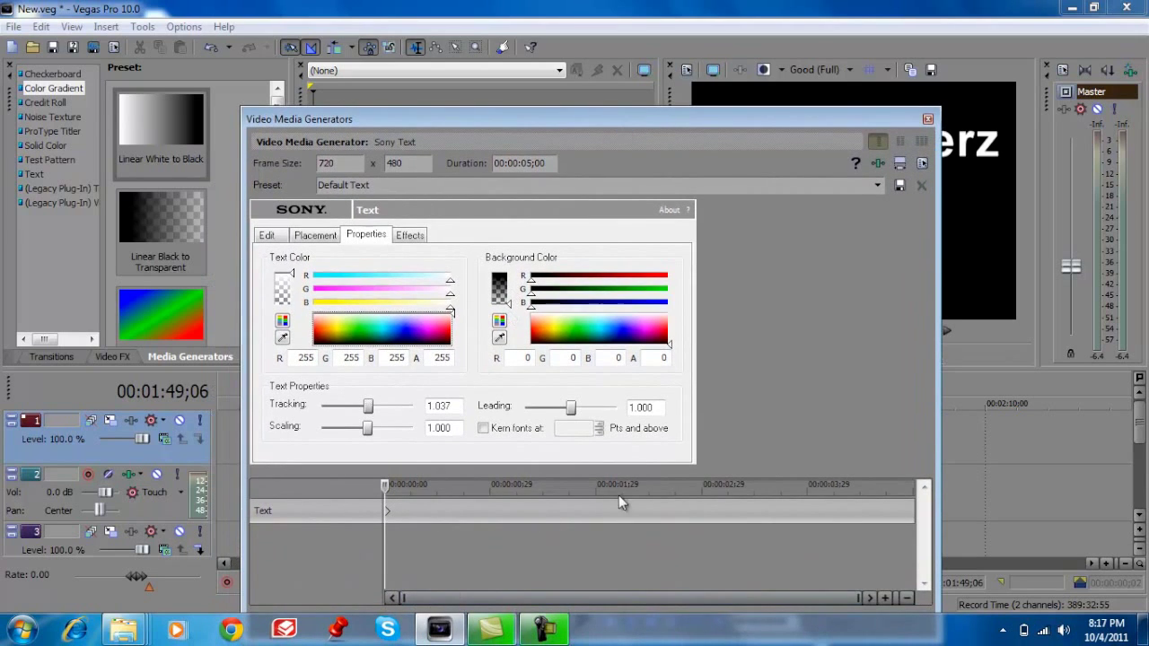
click(908, 519)
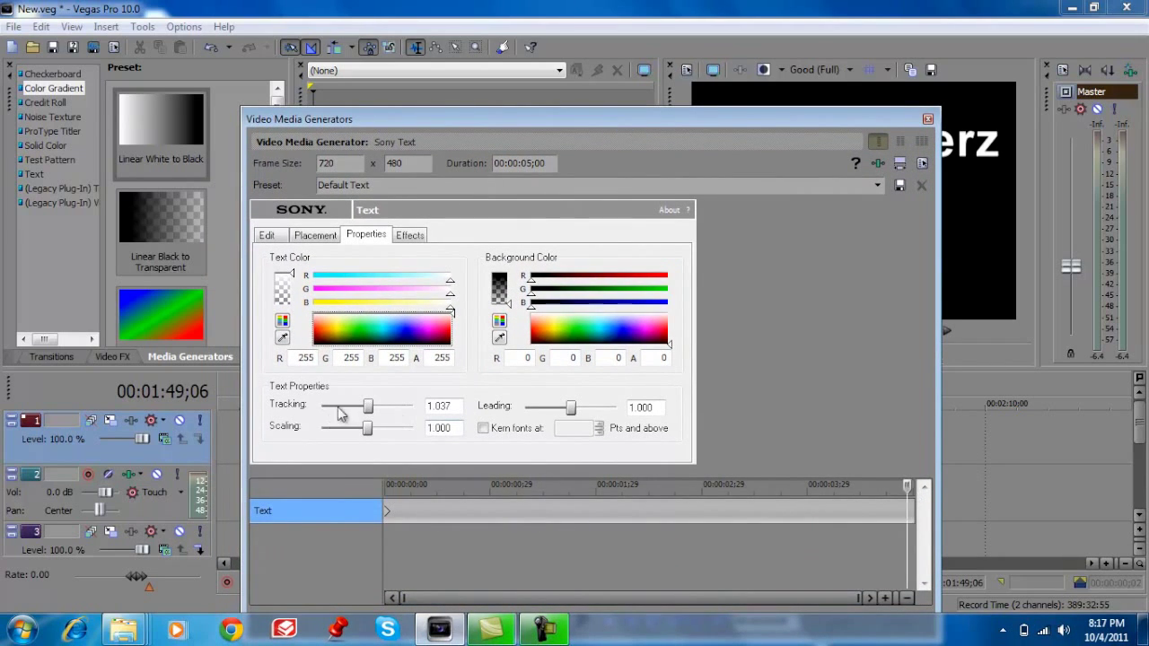
mouse_move(368, 410)
mouse_down()
mouse_move(424, 418)
mouse_move(338, 408)
mouse_up()
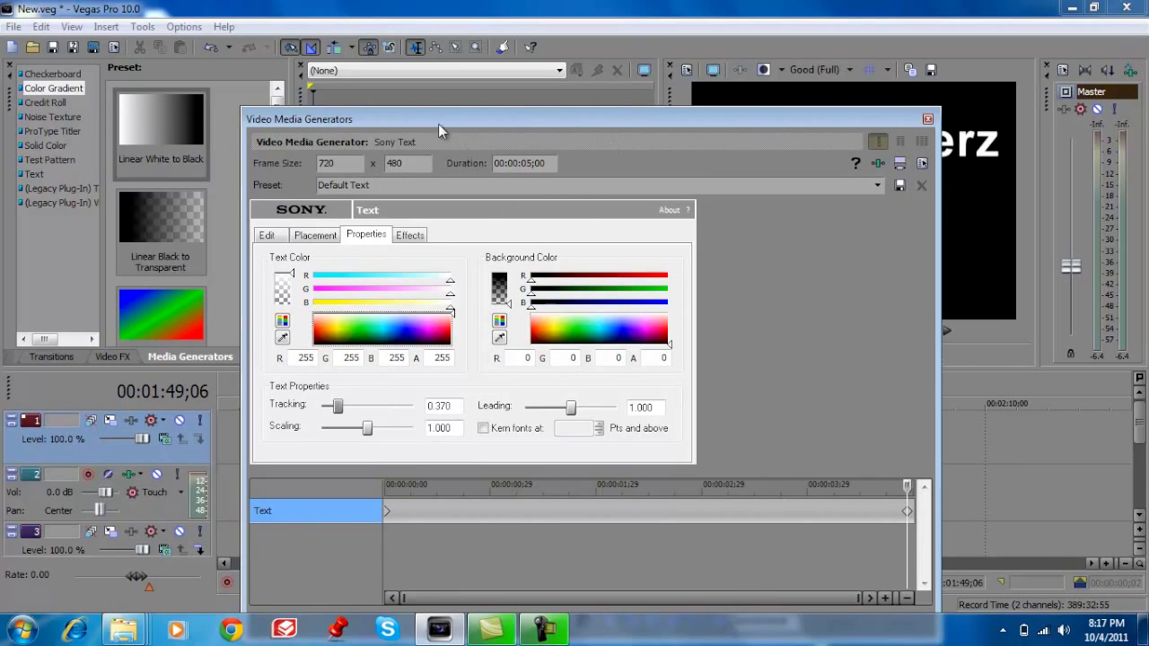
Step: At the clip start, set text scaling to 1.111 and leading to 1.018
drag(464, 126, 307, 260)
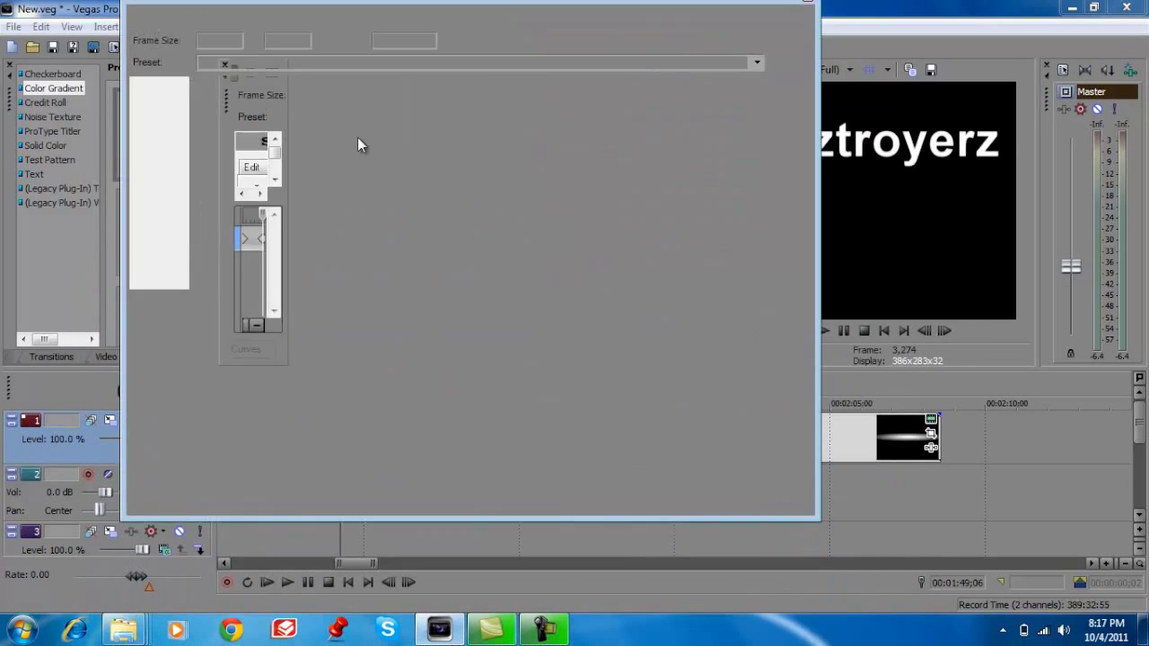
mouse_move(306, 256)
mouse_down()
mouse_move(328, 114)
mouse_move(290, 13)
mouse_up()
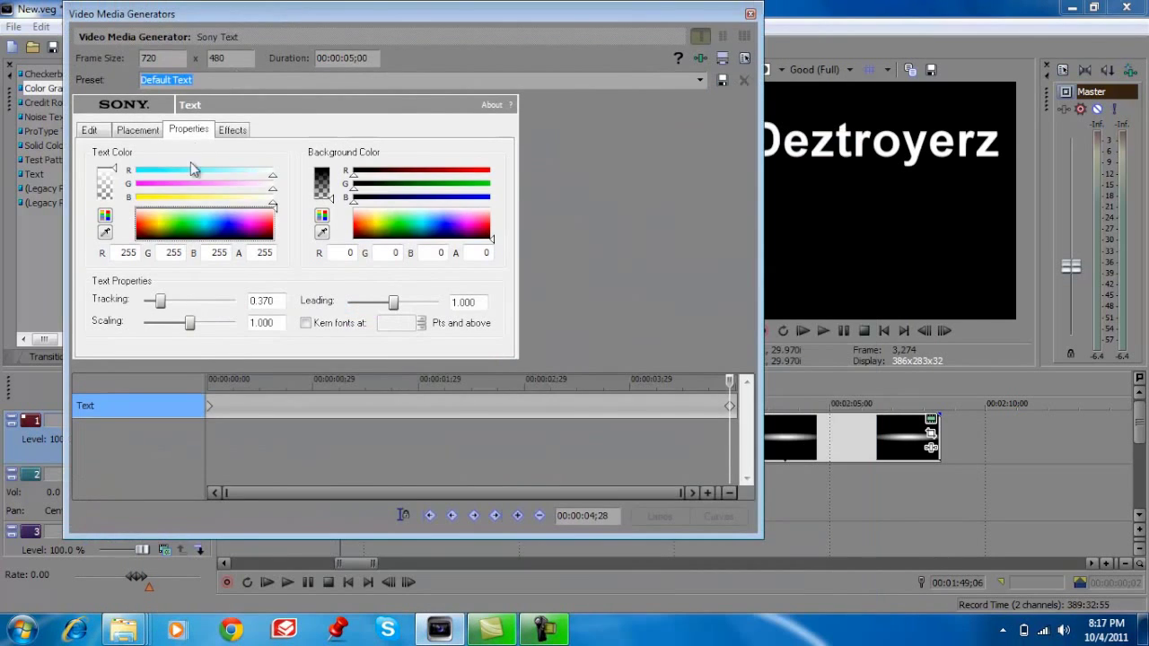
click(207, 409)
mouse_move(160, 300)
mouse_down()
mouse_move(191, 301)
mouse_move(194, 328)
mouse_up()
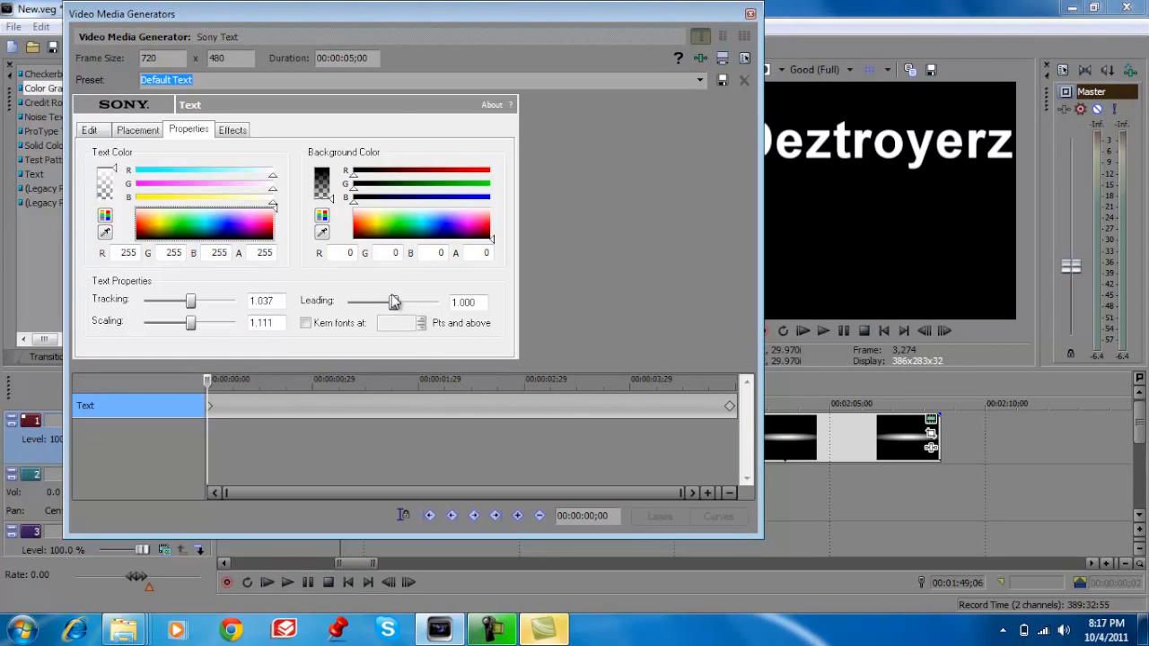
mouse_move(396, 308)
mouse_down()
mouse_move(418, 308)
mouse_move(365, 312)
mouse_move(398, 310)
mouse_up()
Step: Enable a blue outline on the title text with feather 0.500
click(235, 130)
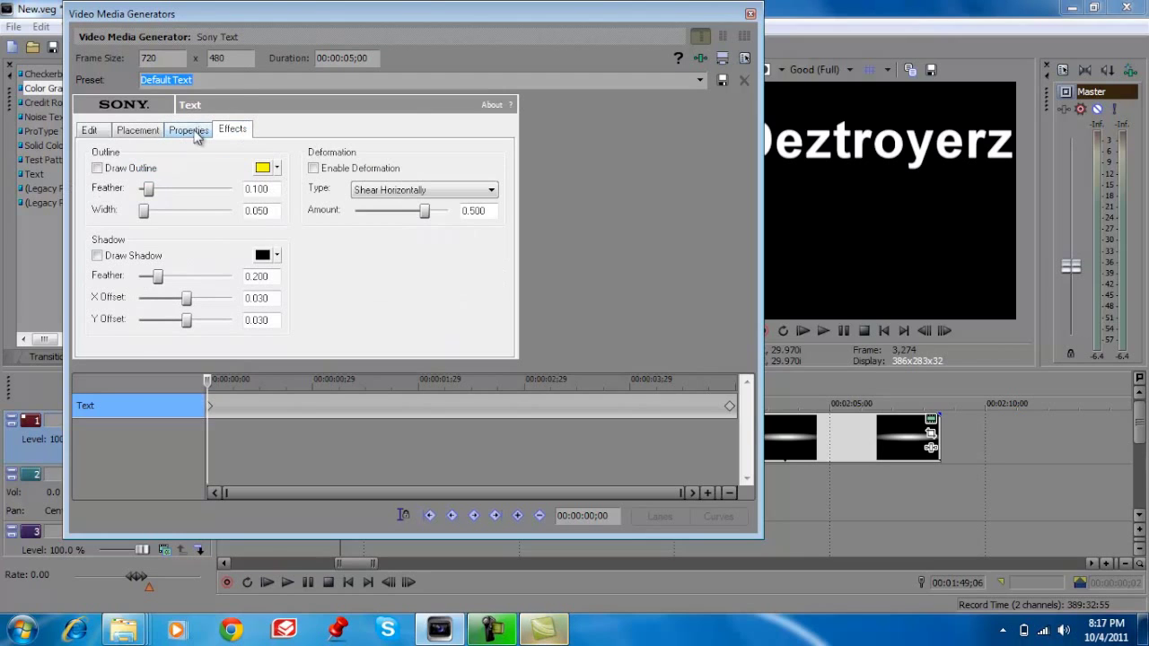
click(97, 168)
click(278, 169)
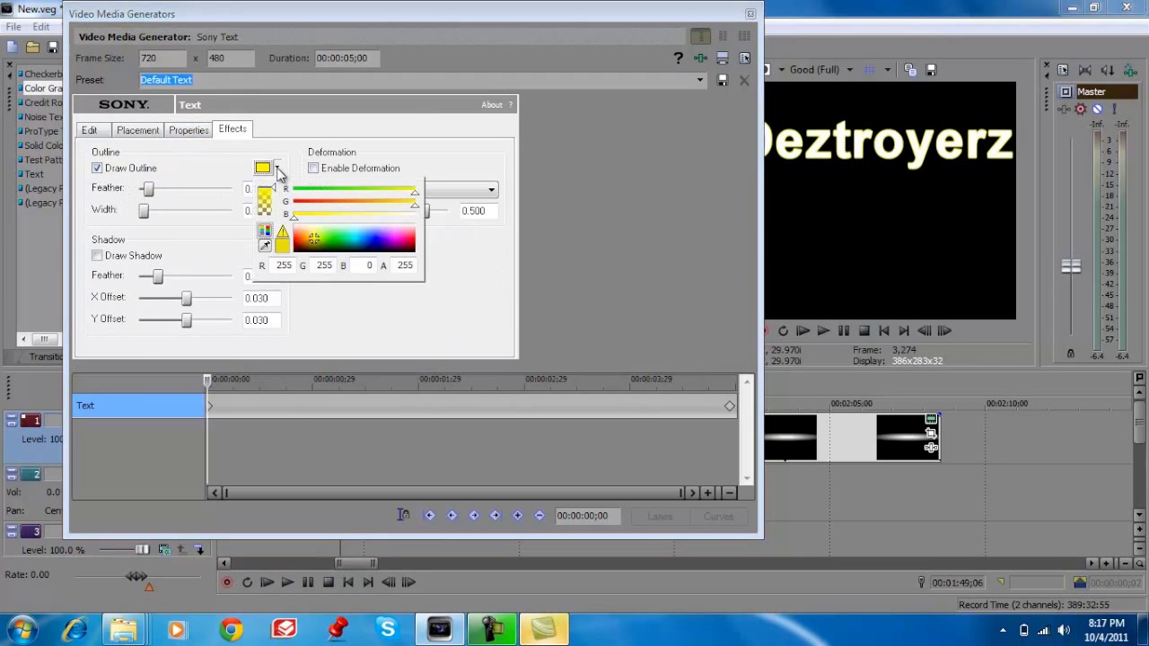
click(336, 236)
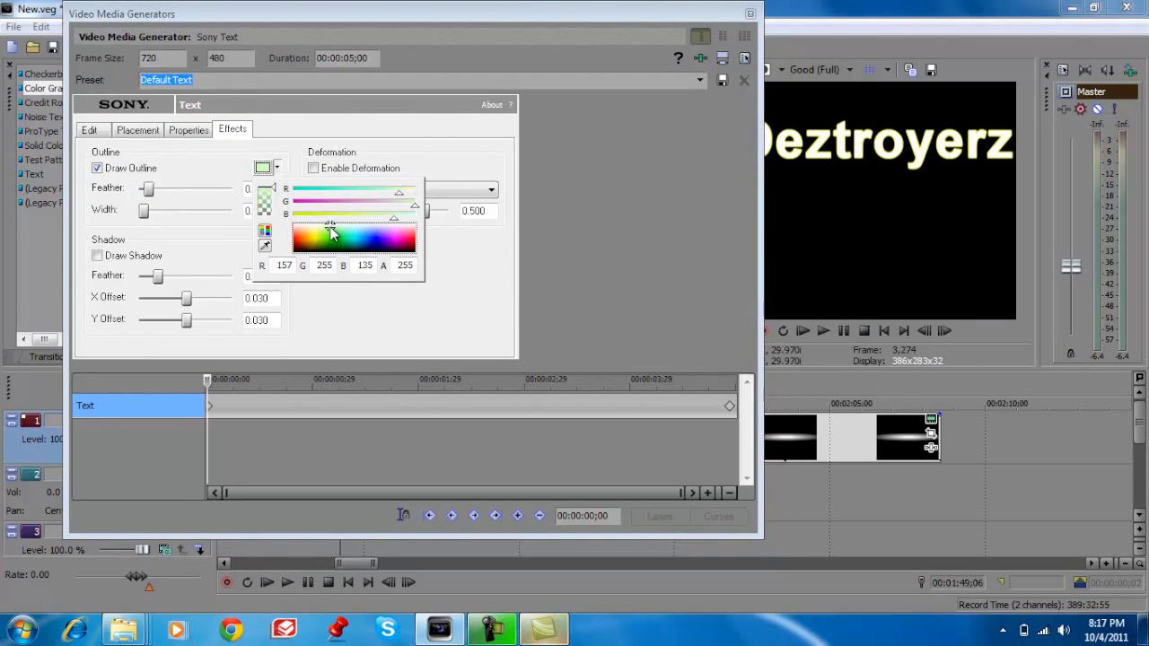
drag(337, 237, 375, 239)
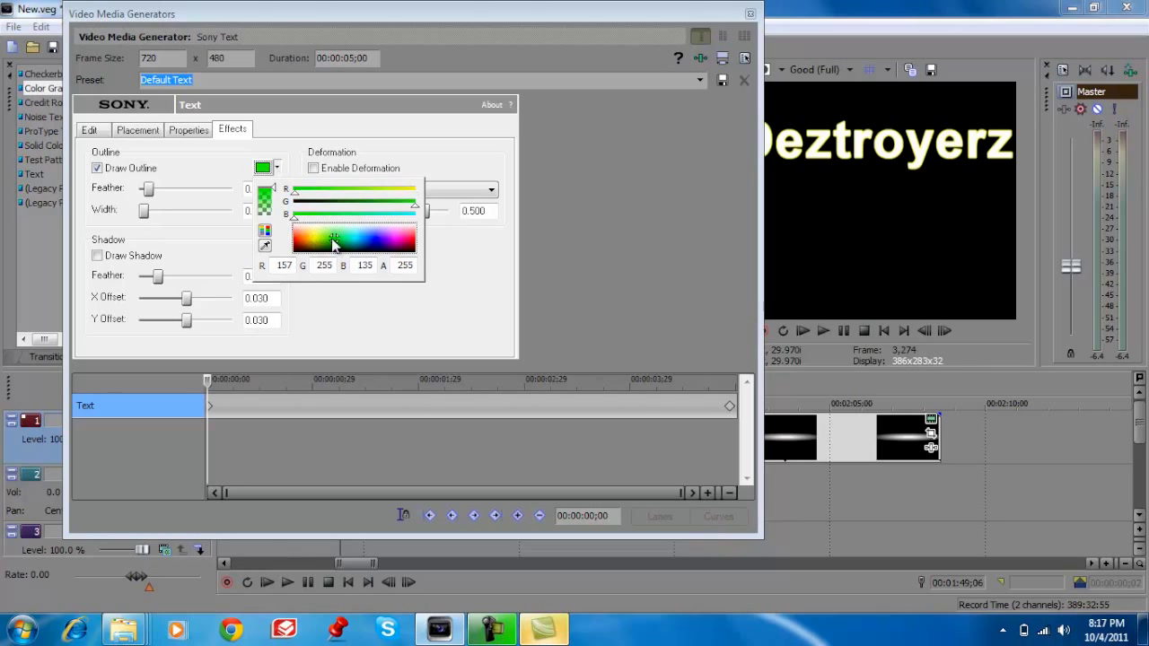
click(188, 162)
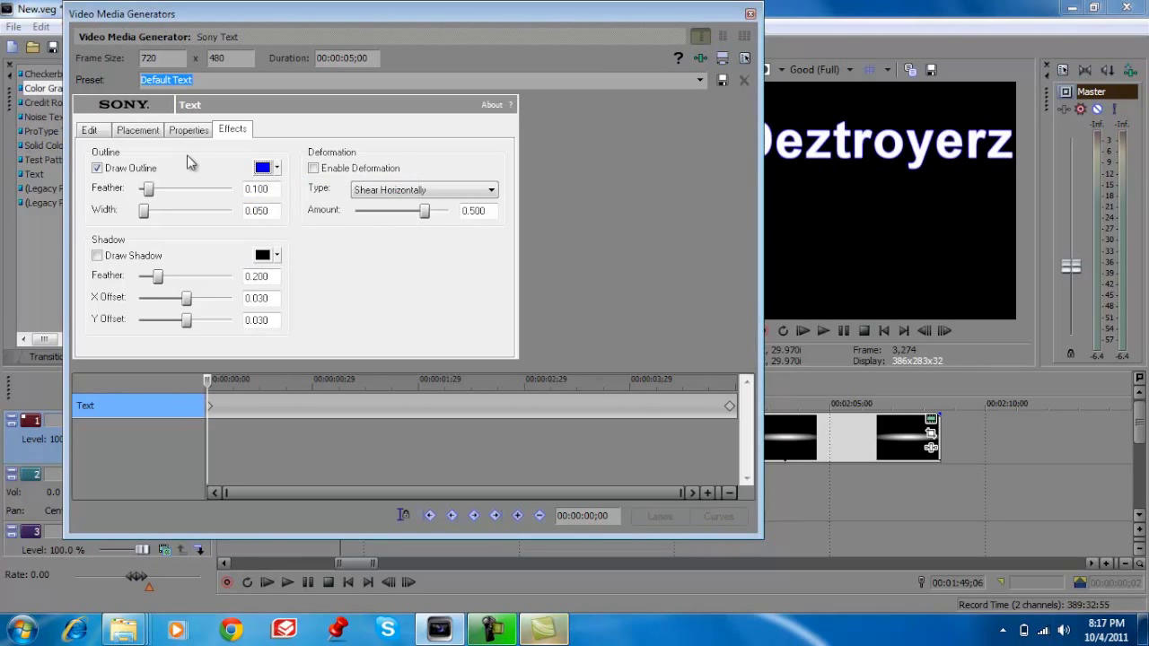
drag(154, 195, 185, 206)
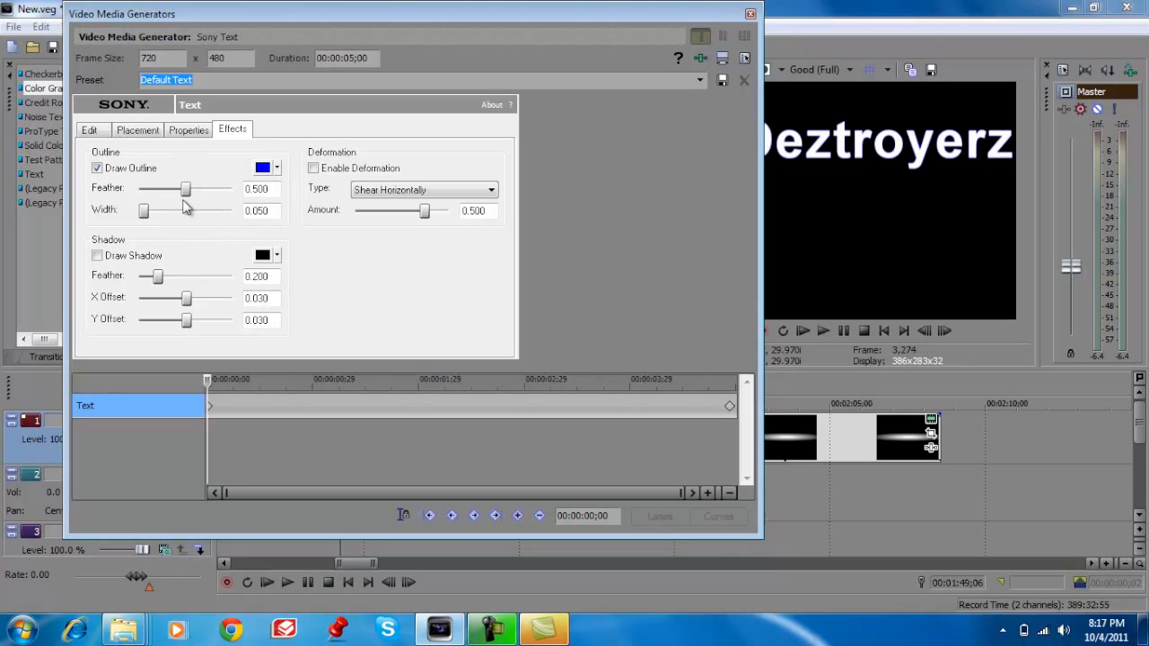
drag(391, 15, 222, 19)
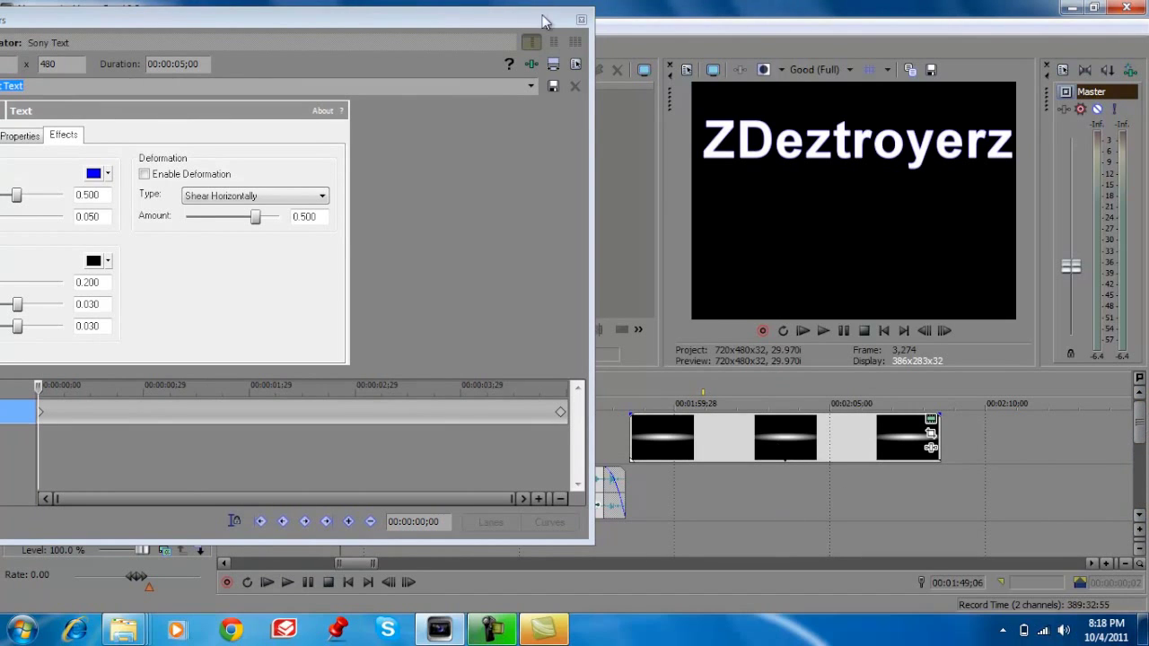
Step: Close the text generator, zoom out, and move the blue-sky clip earlier on track 3
click(581, 22)
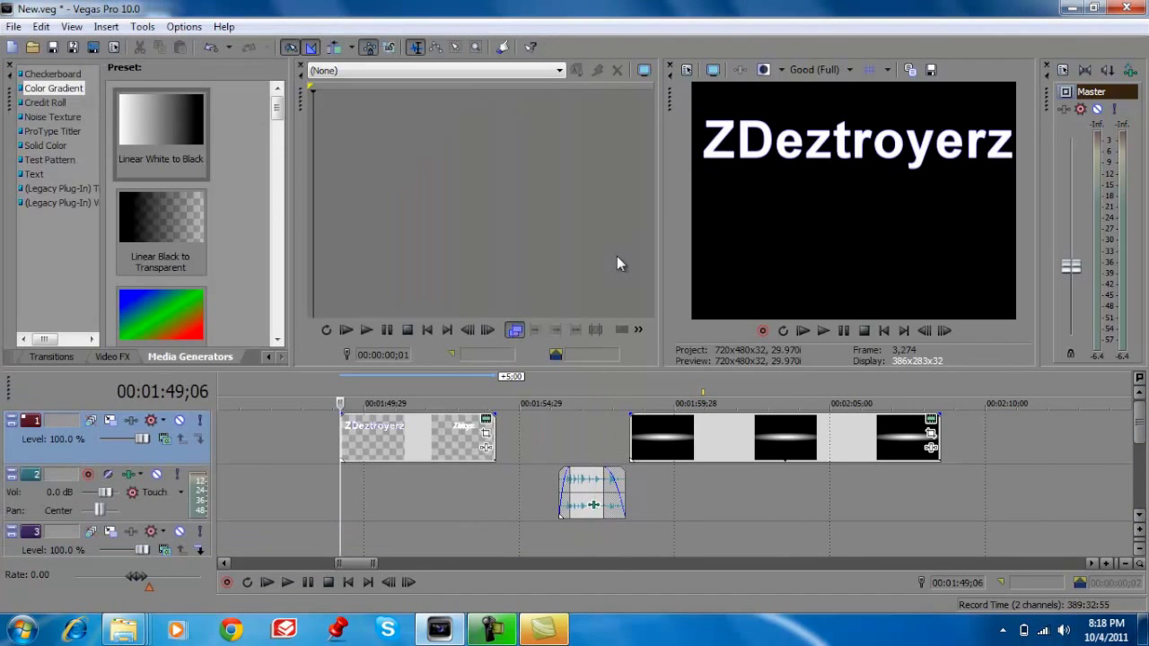
drag(1138, 430, 1138, 446)
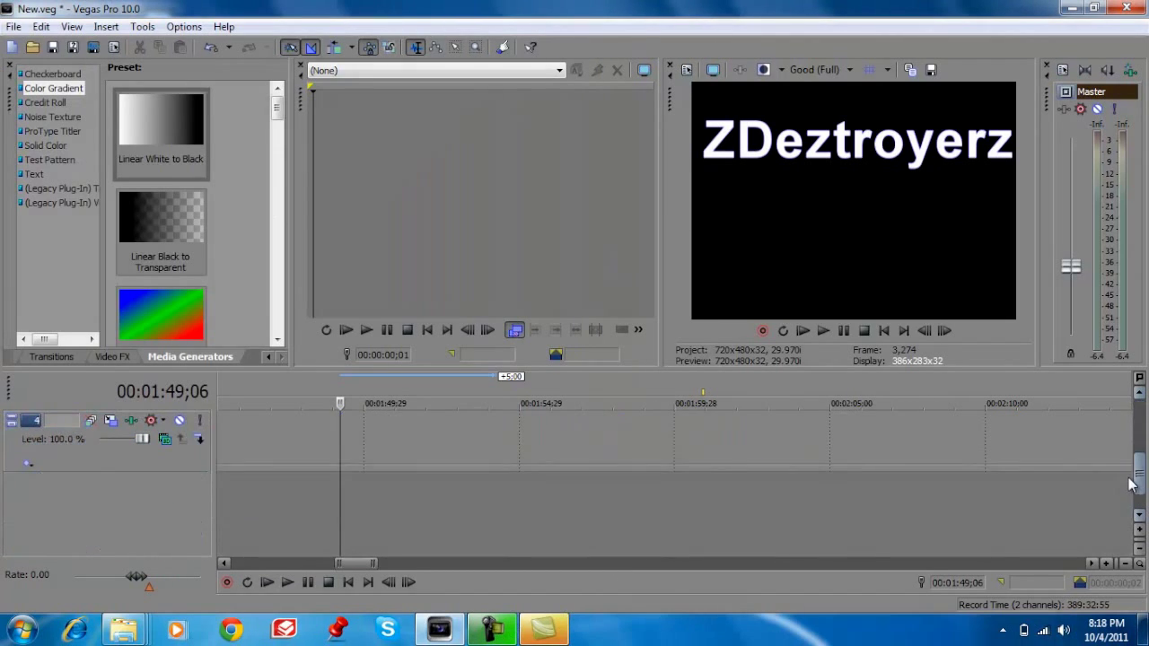
scroll(500, 544, down, 3)
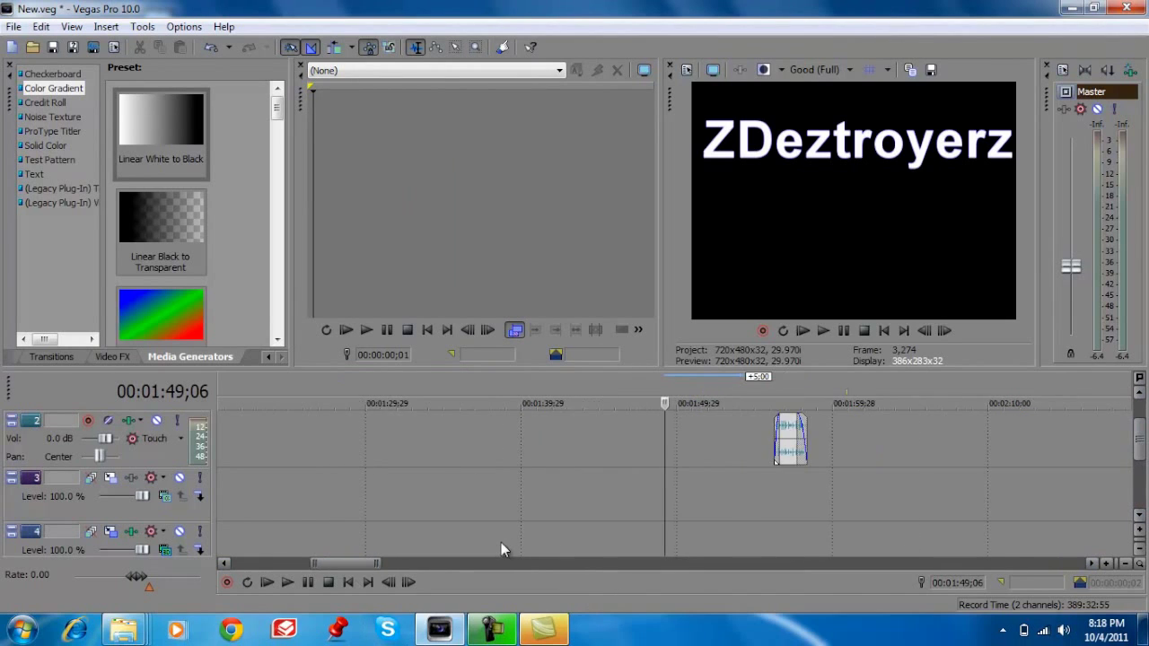
scroll(504, 539, down, 5)
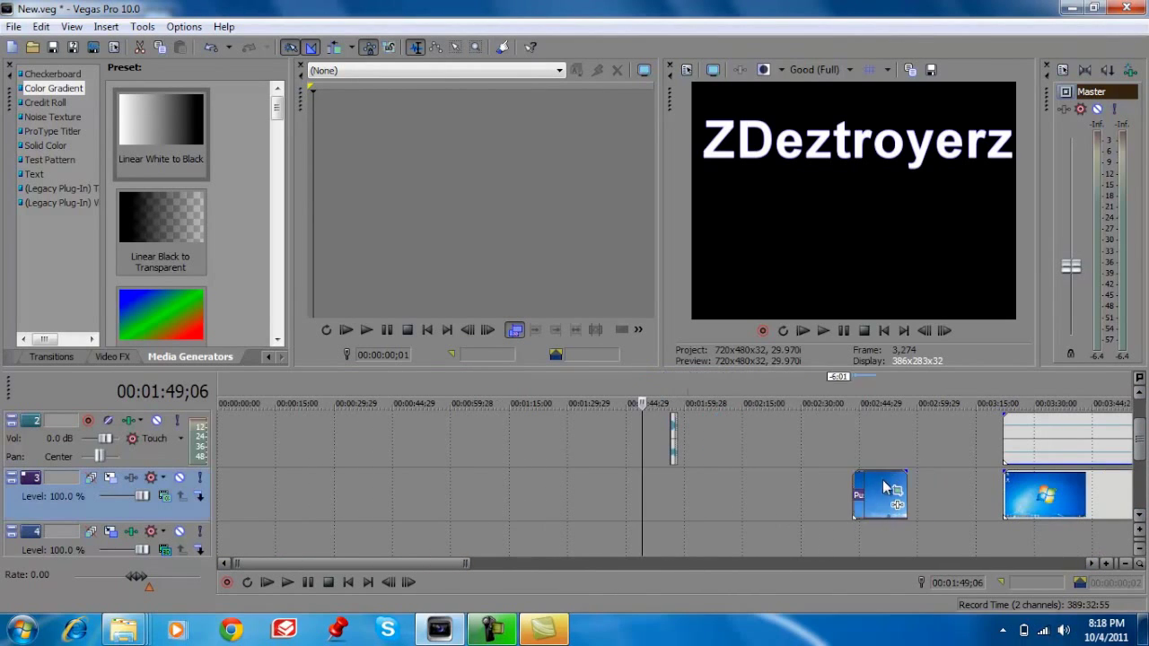
drag(919, 482, 644, 487)
Step: Delete both mask paths from the blue-sky clip in Event Pan/Crop
click(659, 492)
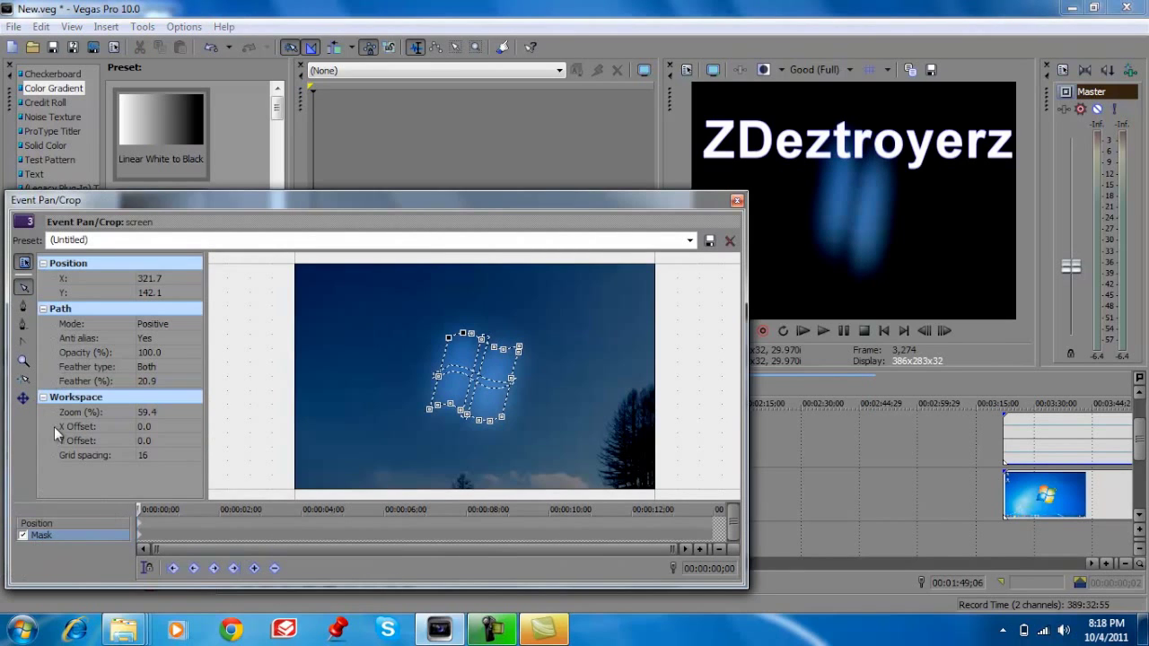
click(23, 324)
key(Delete)
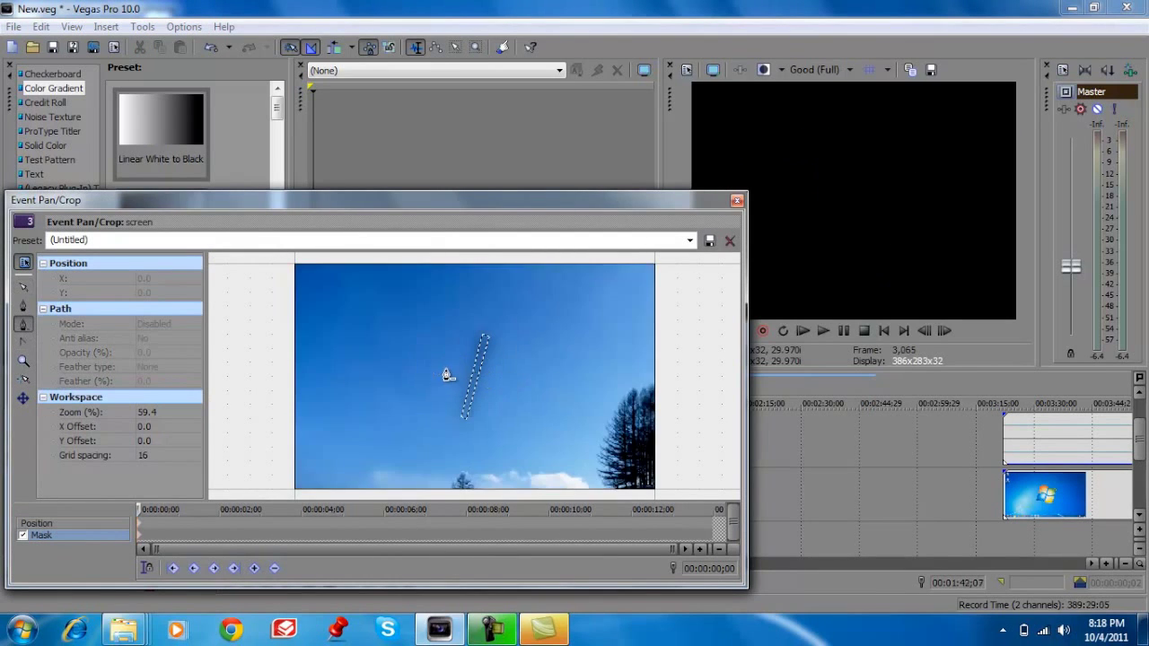
click(470, 378)
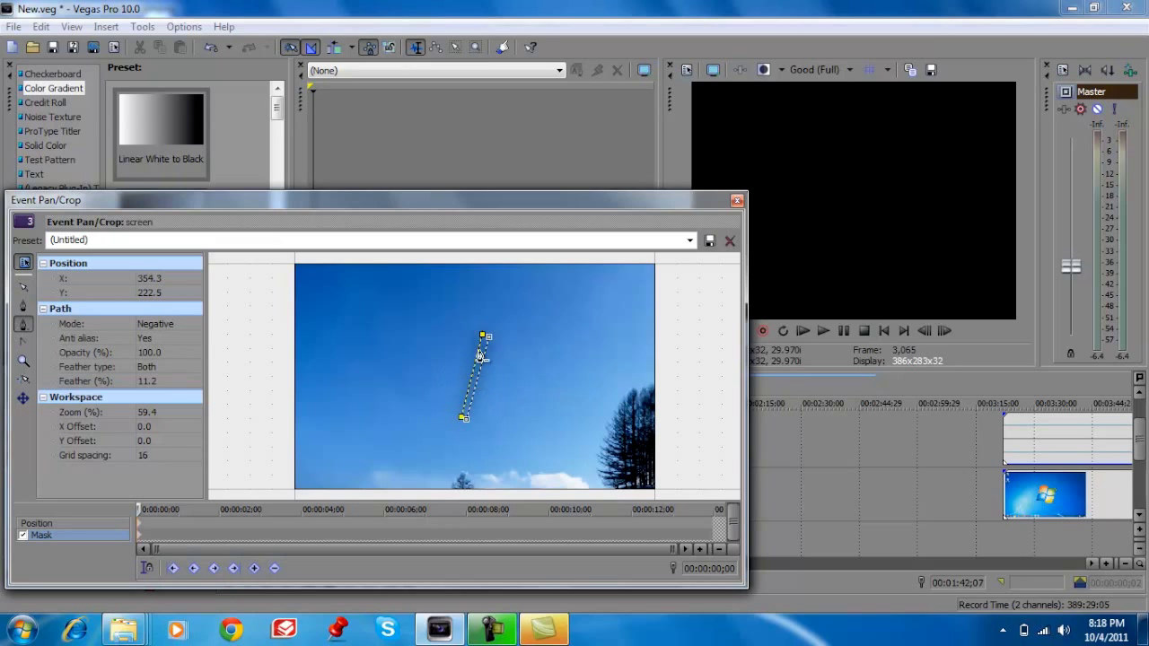
key(Delete)
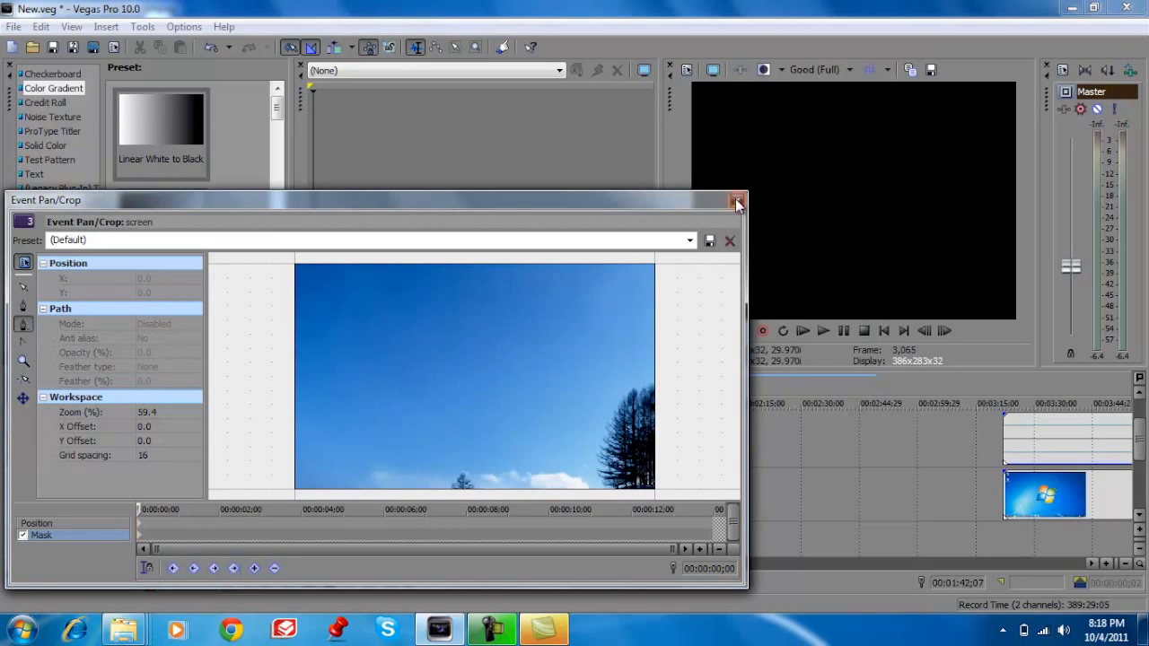
click(737, 199)
Step: Put the playhead on the ZDeztroyerz title and select its clip on track 1
click(640, 445)
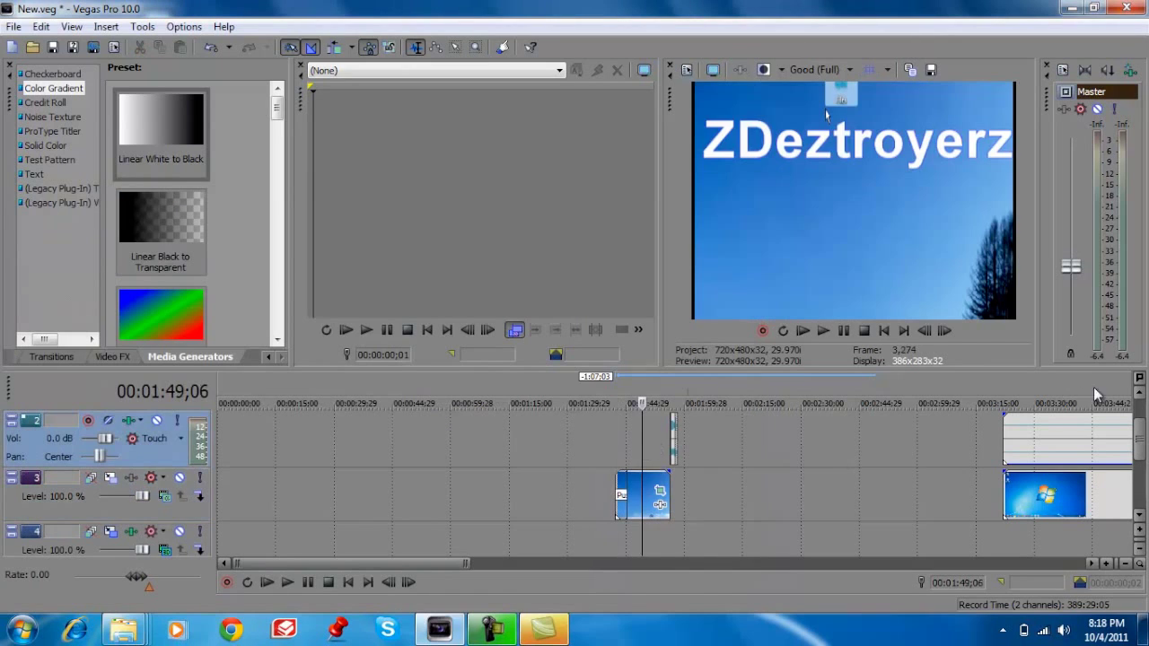
click(1139, 393)
click(662, 436)
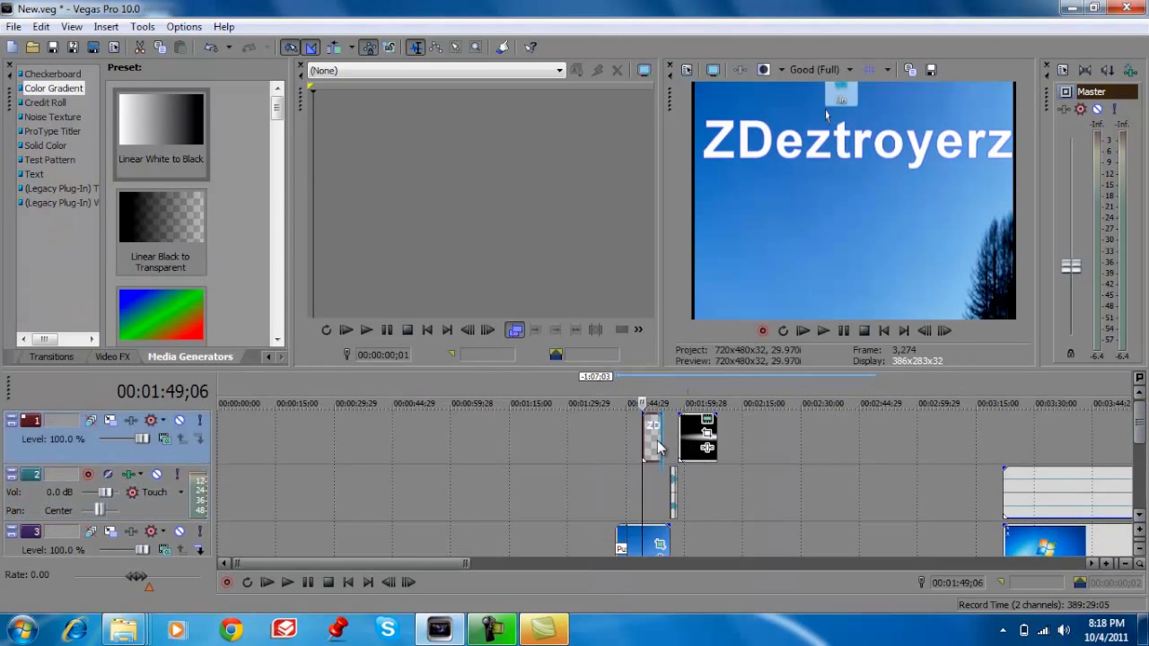
scroll(656, 431, up, 5)
Step: Open the ZDeztroyerz title's text generator settings with the playhead on the title clip
click(656, 421)
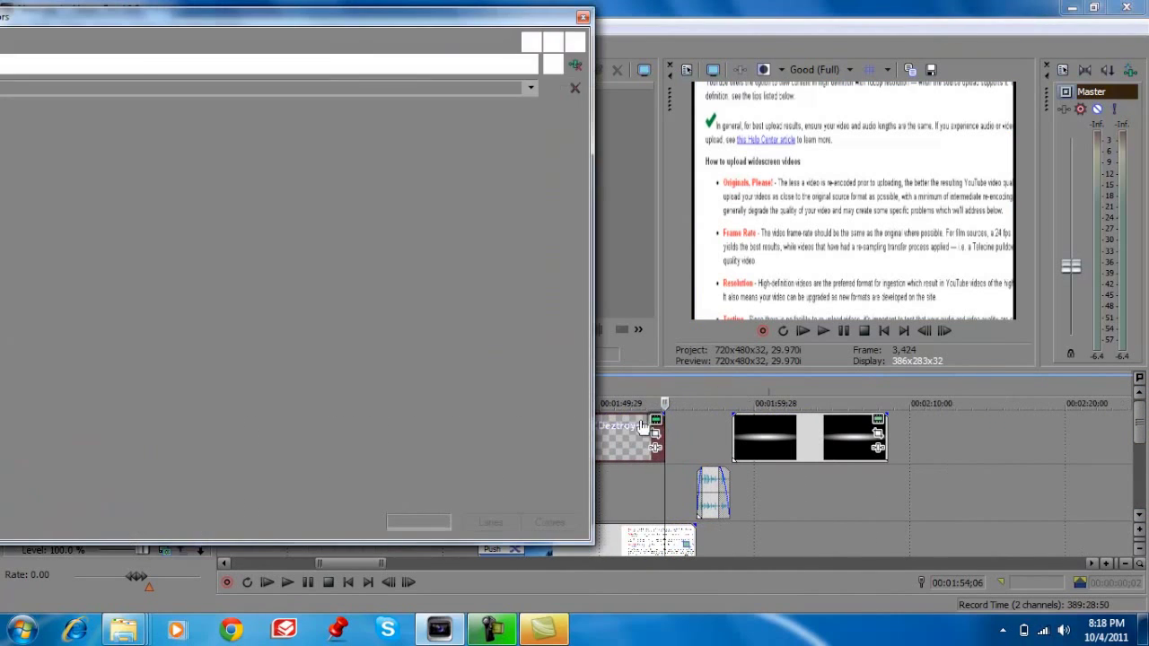
click(635, 489)
scroll(763, 503, down, 2)
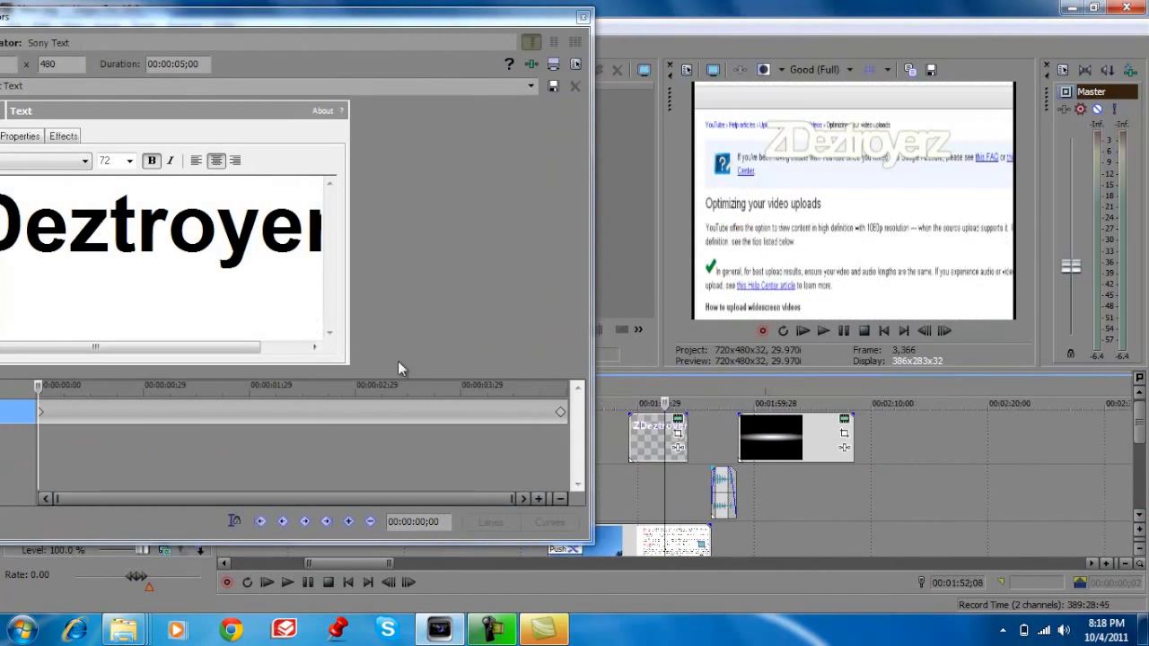
click(625, 476)
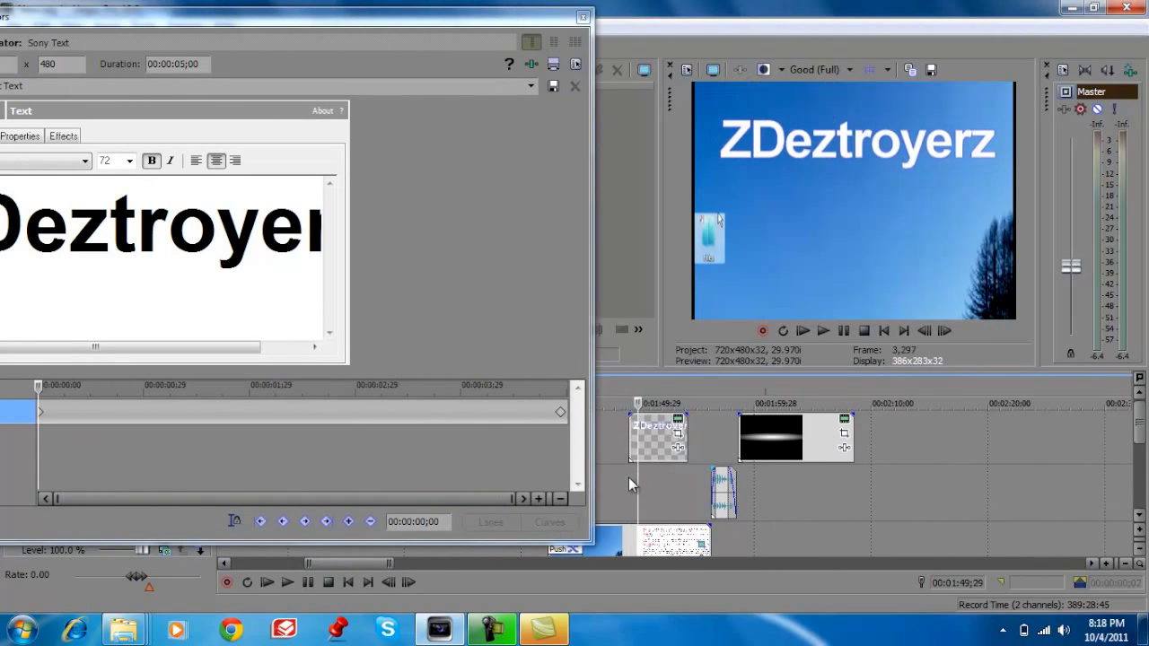
click(632, 471)
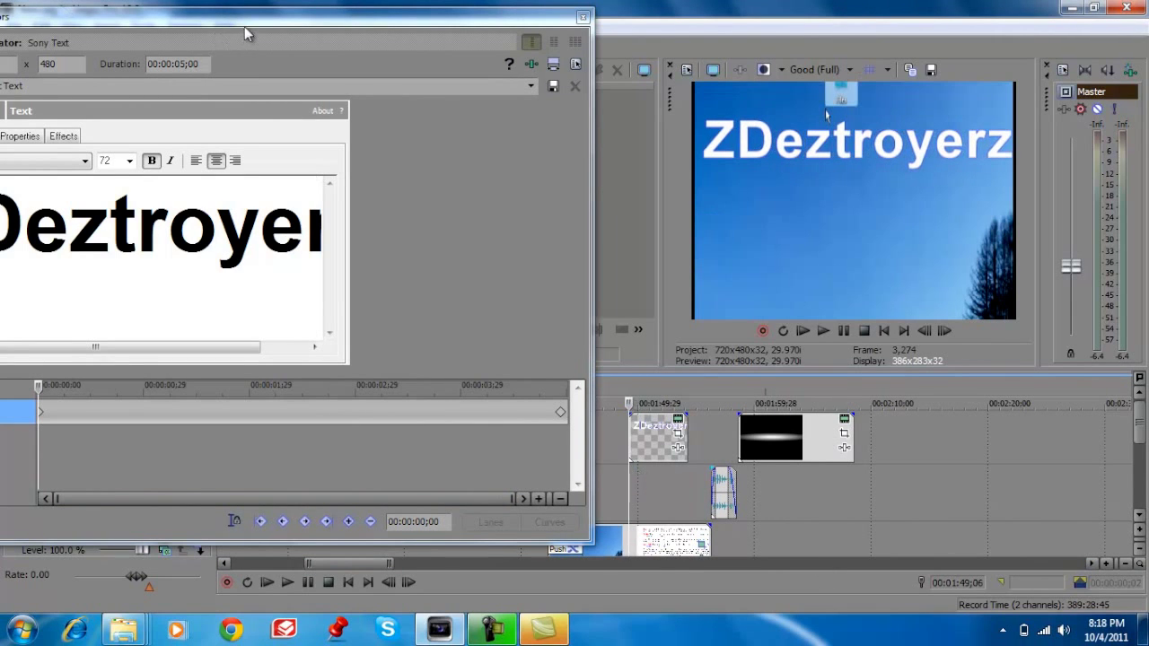
Step: Turn on the blue outline in the Effects settings and lower its feather to 0.436
drag(244, 19, 311, 34)
click(130, 150)
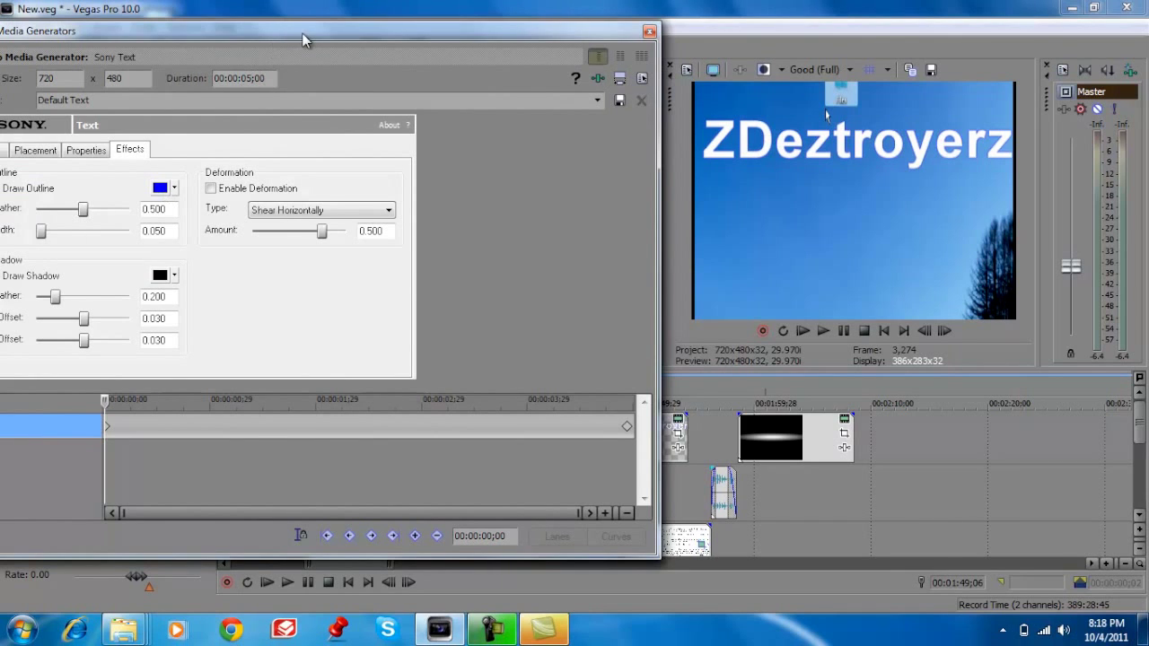
drag(302, 39, 315, 69)
mouse_move(96, 242)
mouse_down()
mouse_move(77, 239)
mouse_move(120, 240)
mouse_move(62, 240)
mouse_move(88, 242)
mouse_up()
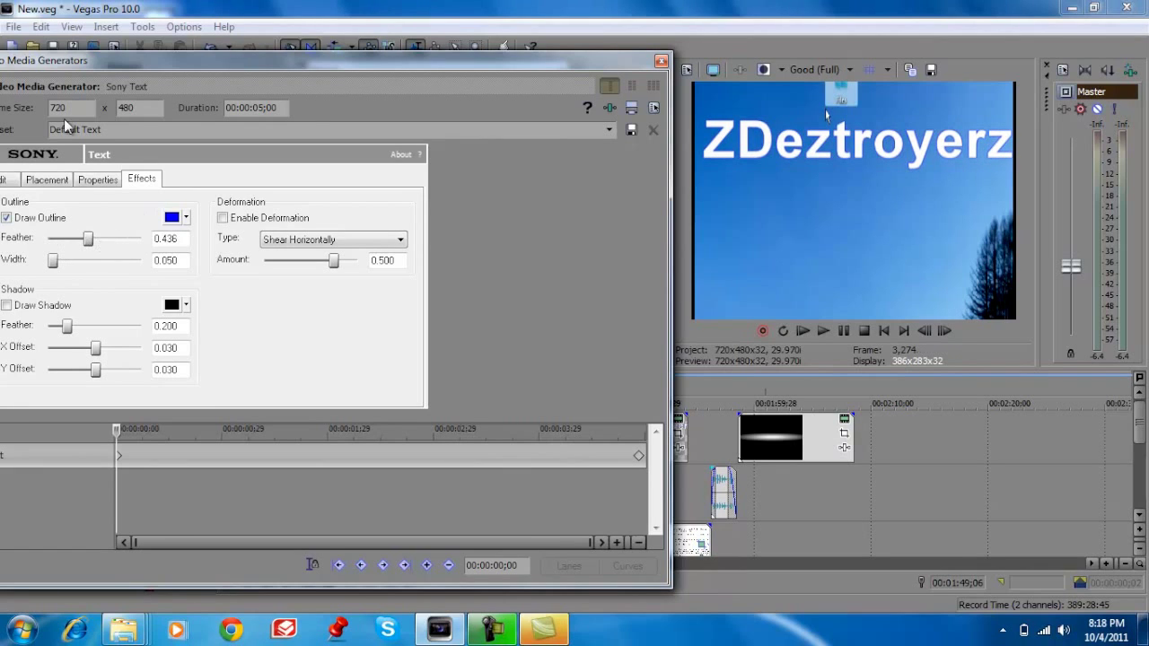
Step: Make the outline black with a raised feather at the first keyframe
click(176, 218)
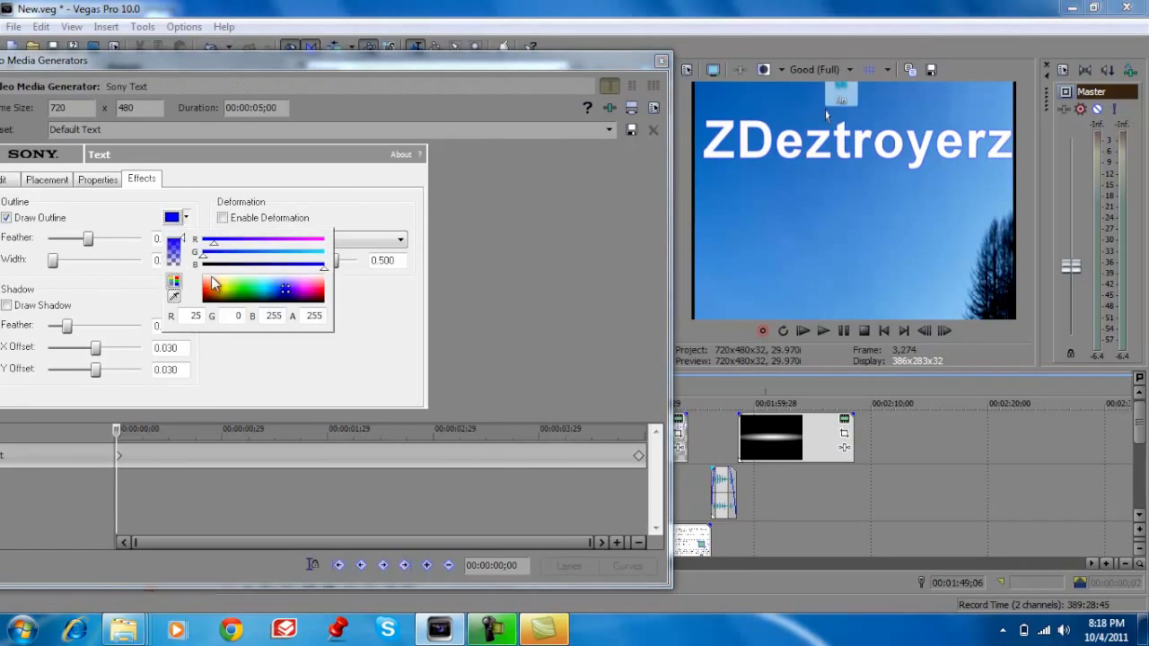
drag(224, 290, 243, 317)
click(212, 183)
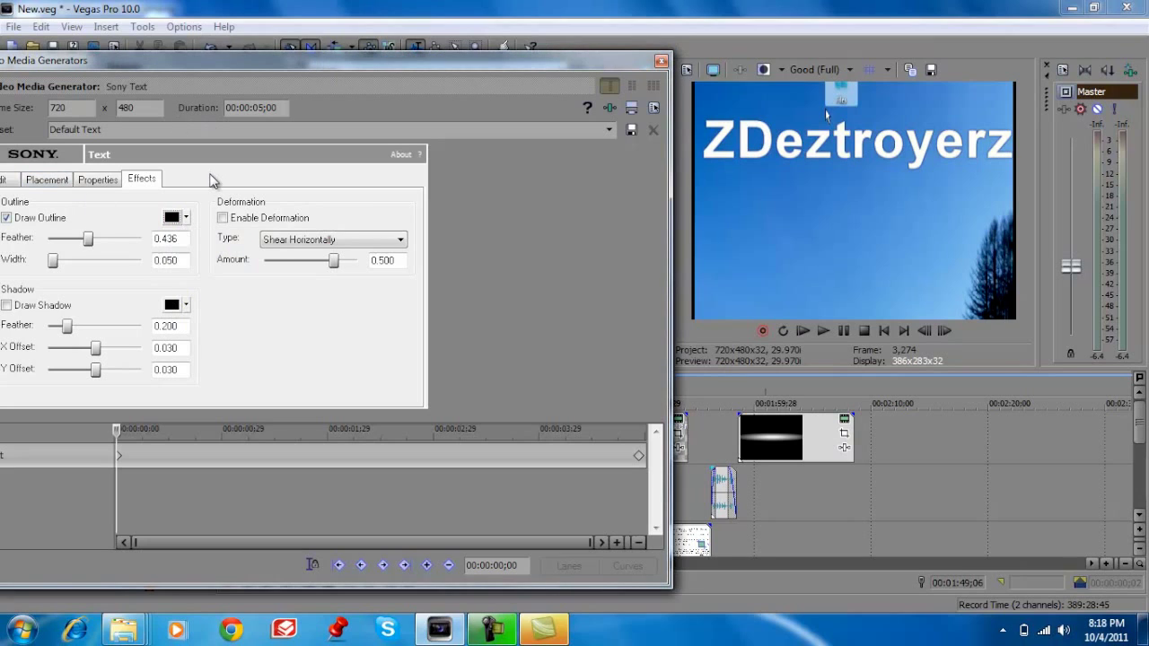
mouse_move(90, 239)
mouse_down()
mouse_move(113, 239)
mouse_move(87, 239)
mouse_move(57, 262)
mouse_move(87, 261)
mouse_move(97, 239)
mouse_move(127, 239)
mouse_up()
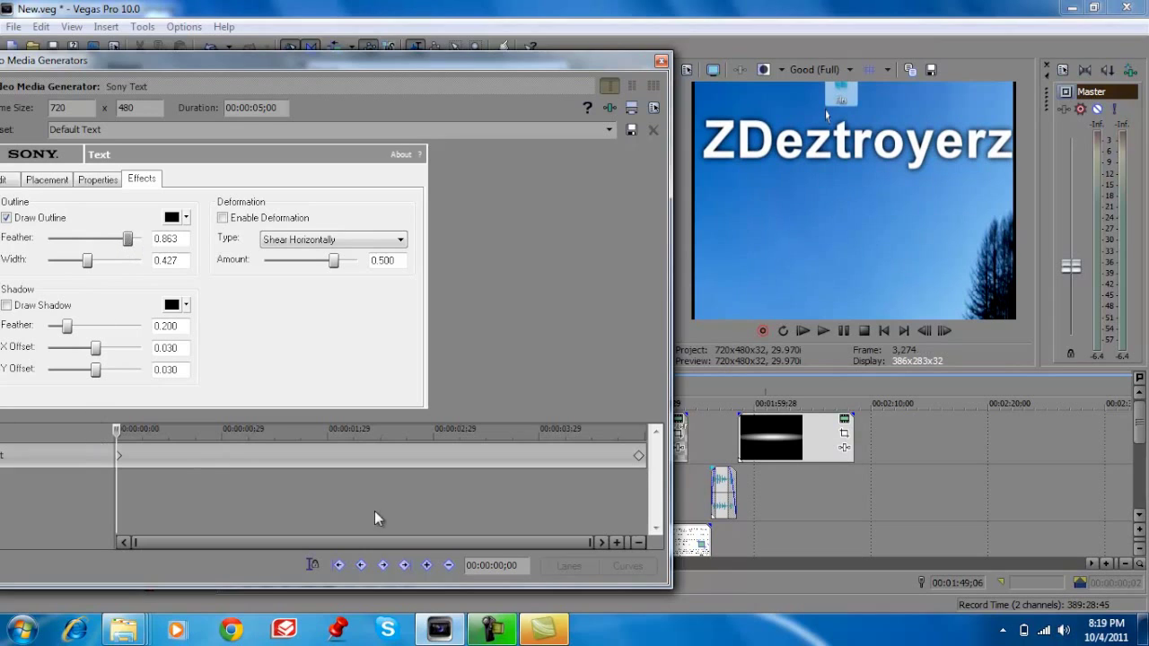
Step: At the final keyframe, make the outline black with width 0.227 and feather 0.363
click(642, 489)
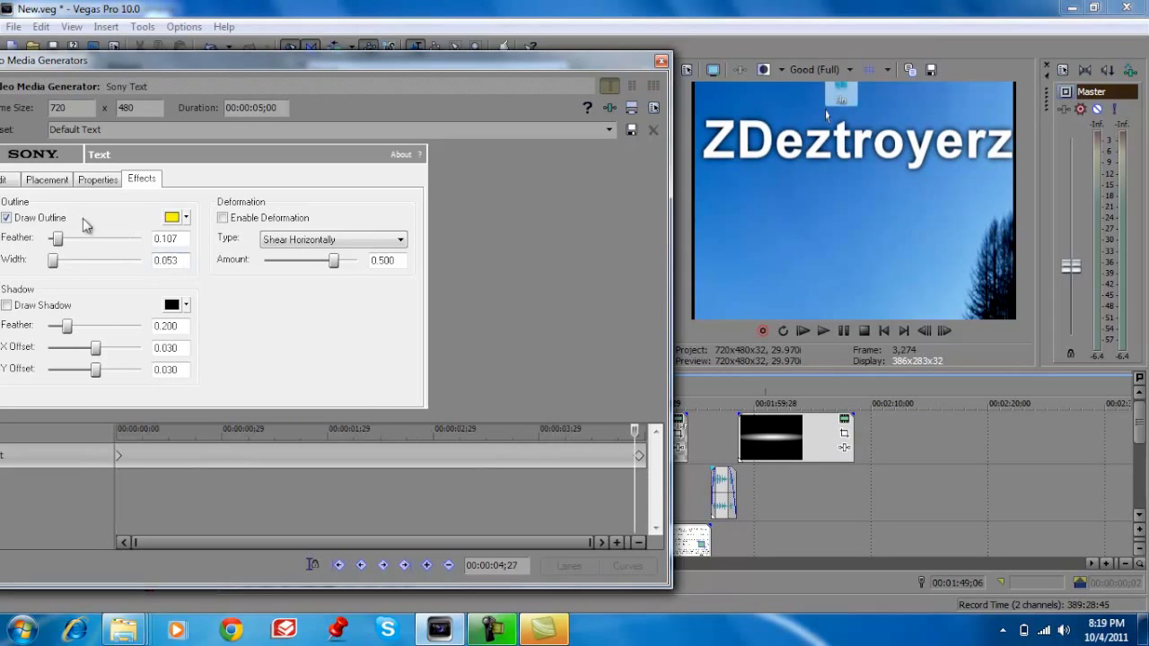
click(638, 456)
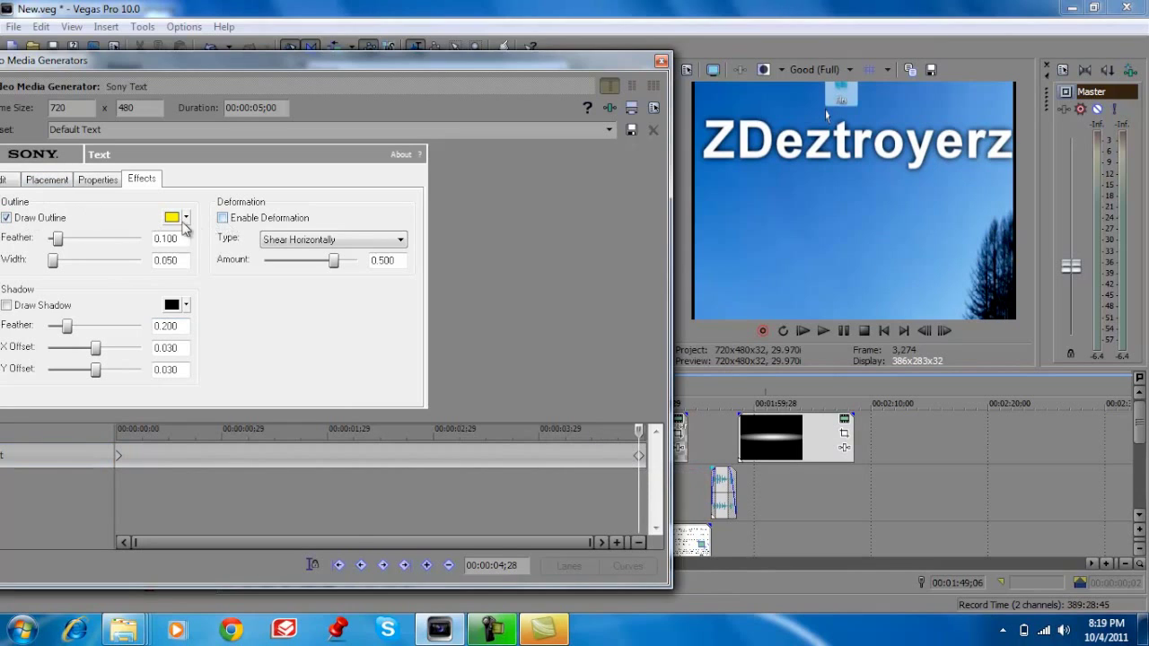
click(183, 221)
click(226, 296)
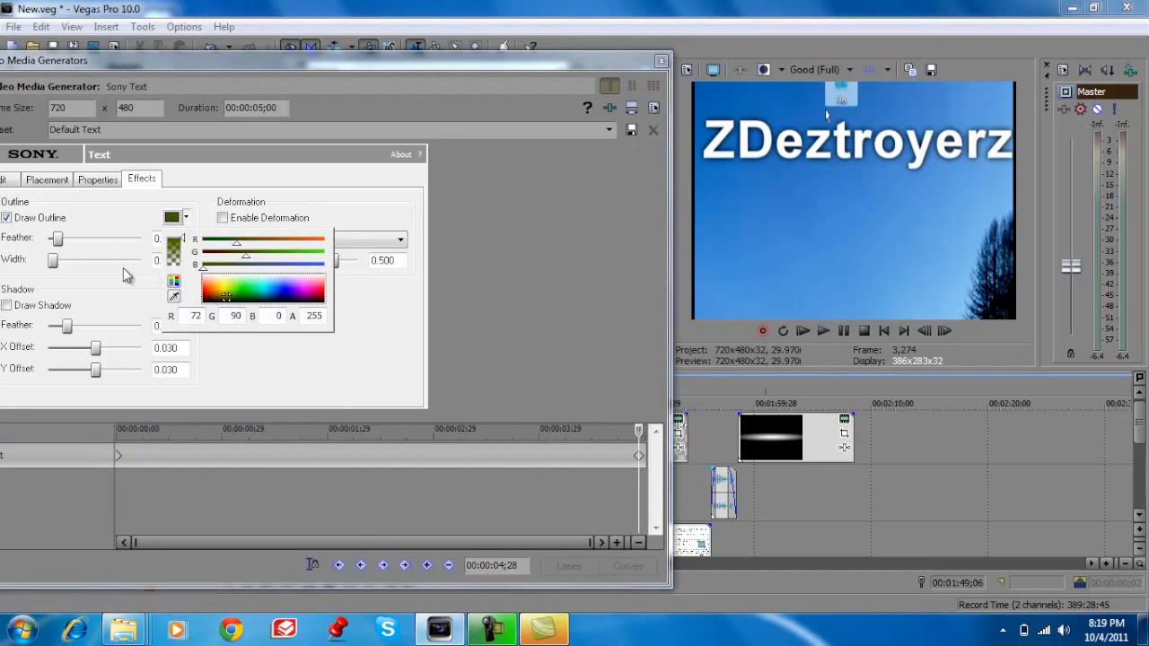
drag(240, 303, 248, 333)
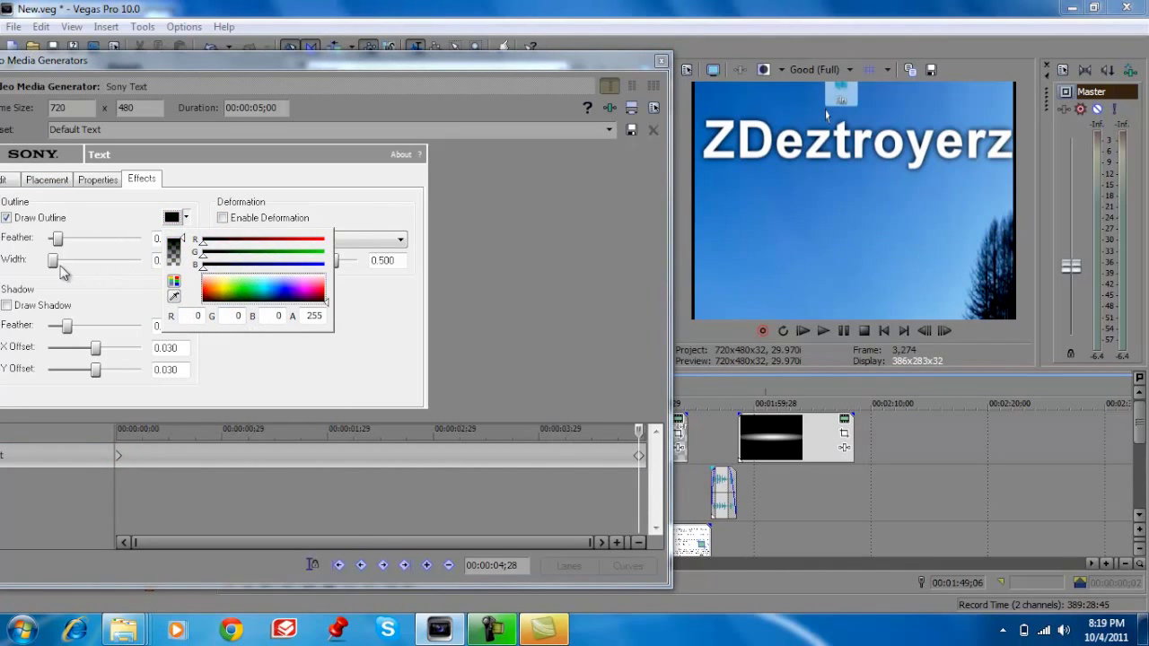
mouse_move(54, 260)
mouse_down()
mouse_move(108, 244)
mouse_move(79, 245)
mouse_up()
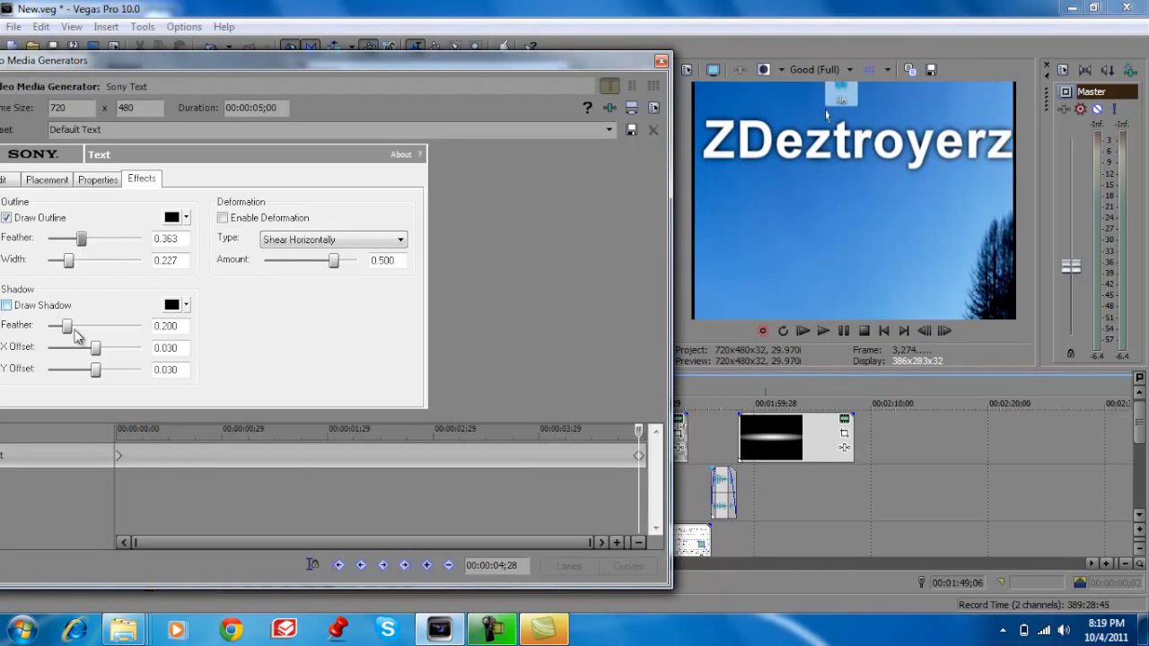
Step: Turn on the title's drop shadow at the first keyframe
click(118, 455)
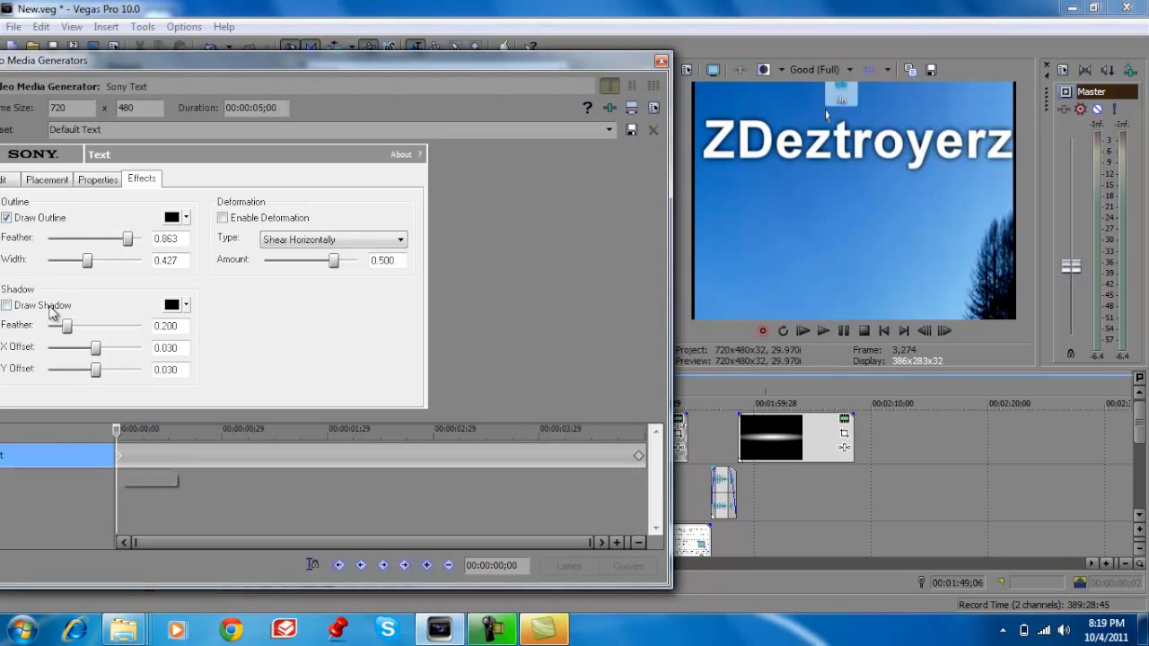
click(27, 307)
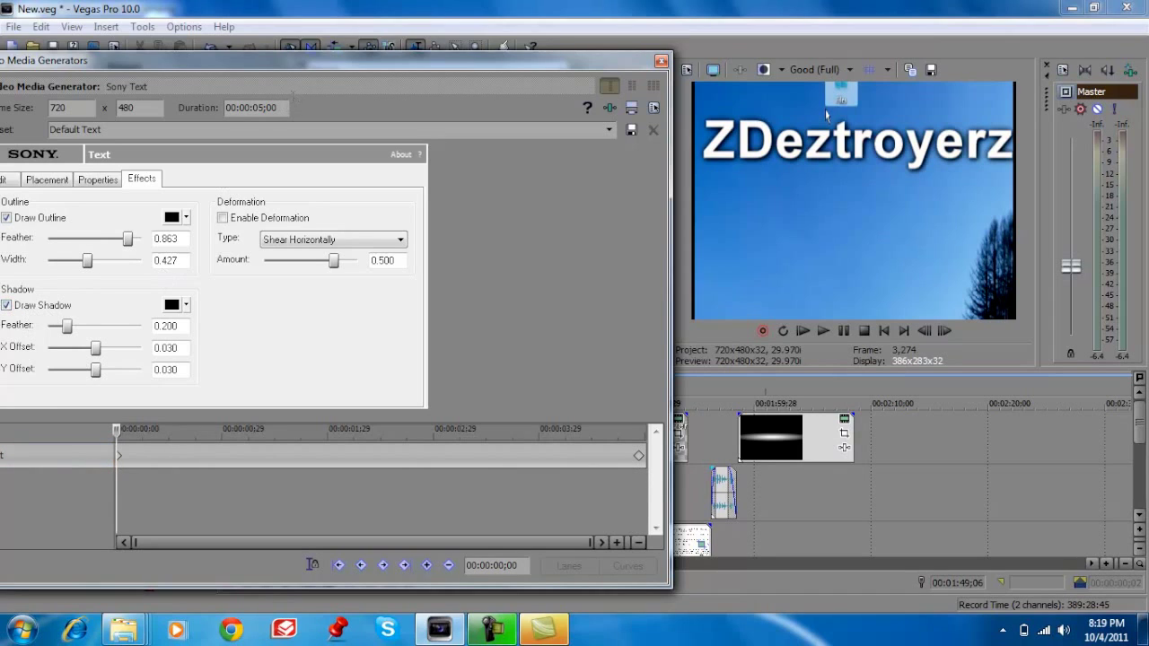
click(30, 308)
Step: Make the shadow bright blue, feathered to 0.727, and offset sideways
click(176, 306)
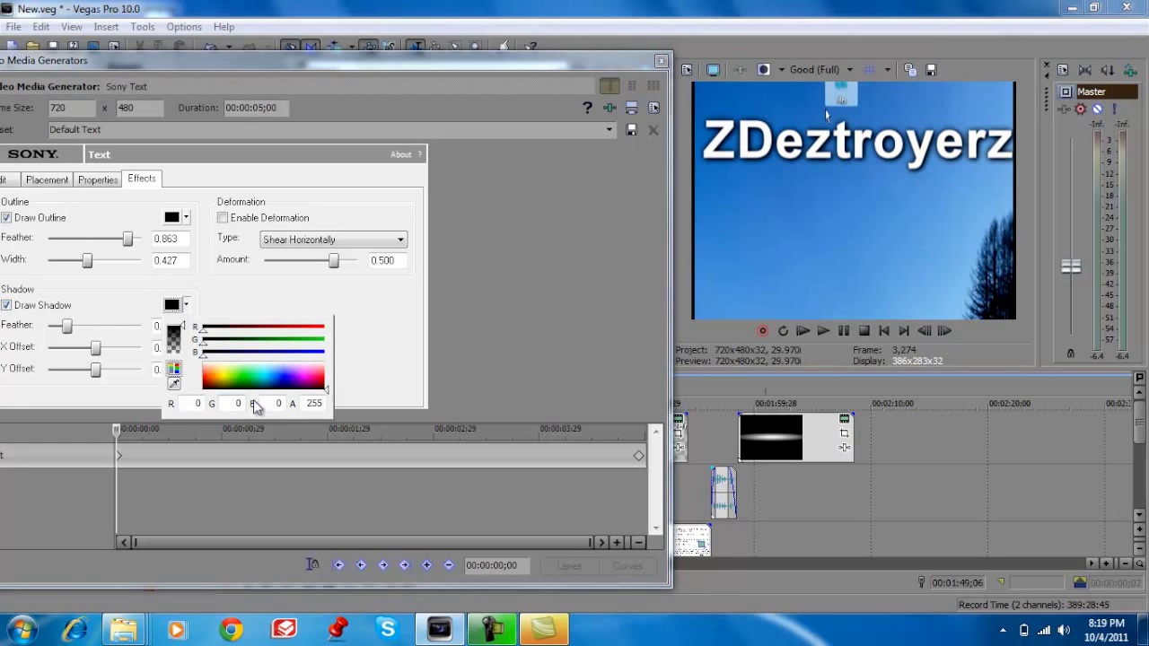
drag(244, 392, 282, 384)
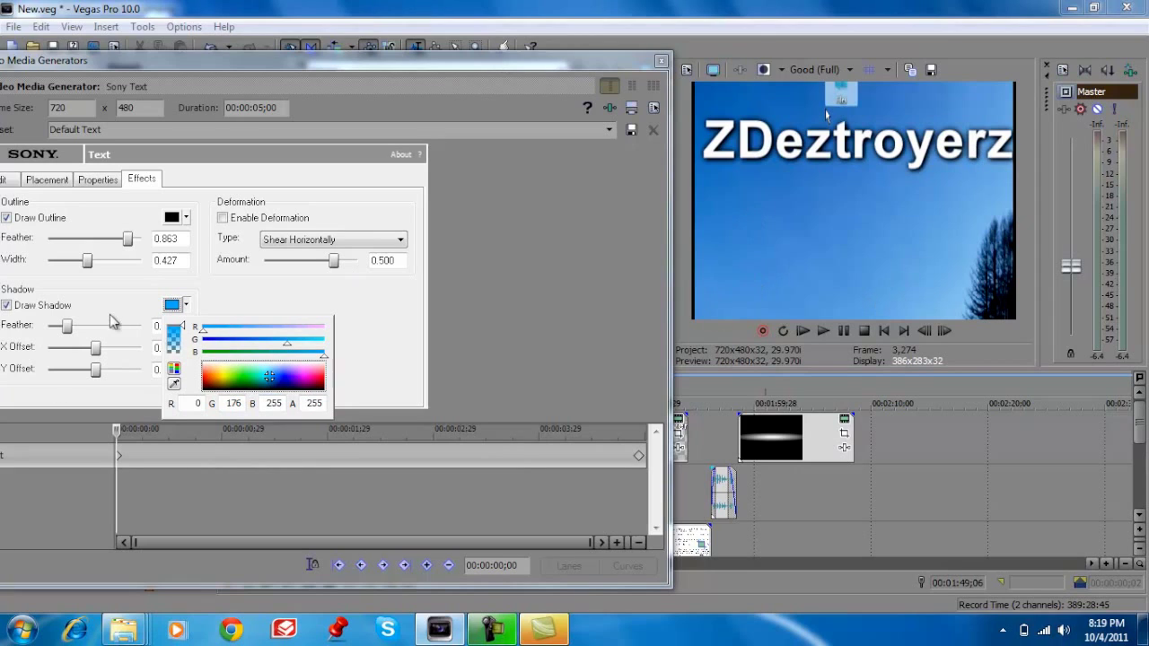
click(139, 305)
mouse_move(62, 330)
mouse_down()
mouse_move(118, 329)
mouse_move(64, 329)
mouse_move(113, 338)
mouse_up()
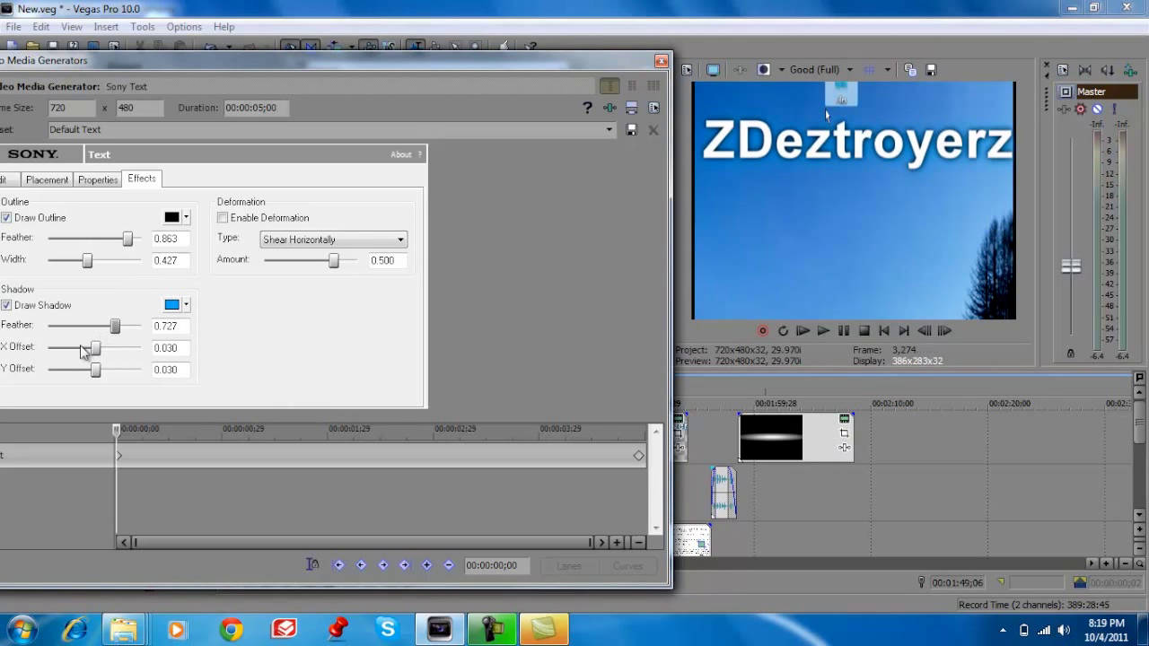
mouse_move(95, 349)
mouse_down()
mouse_move(65, 359)
mouse_move(117, 361)
mouse_move(103, 363)
mouse_up()
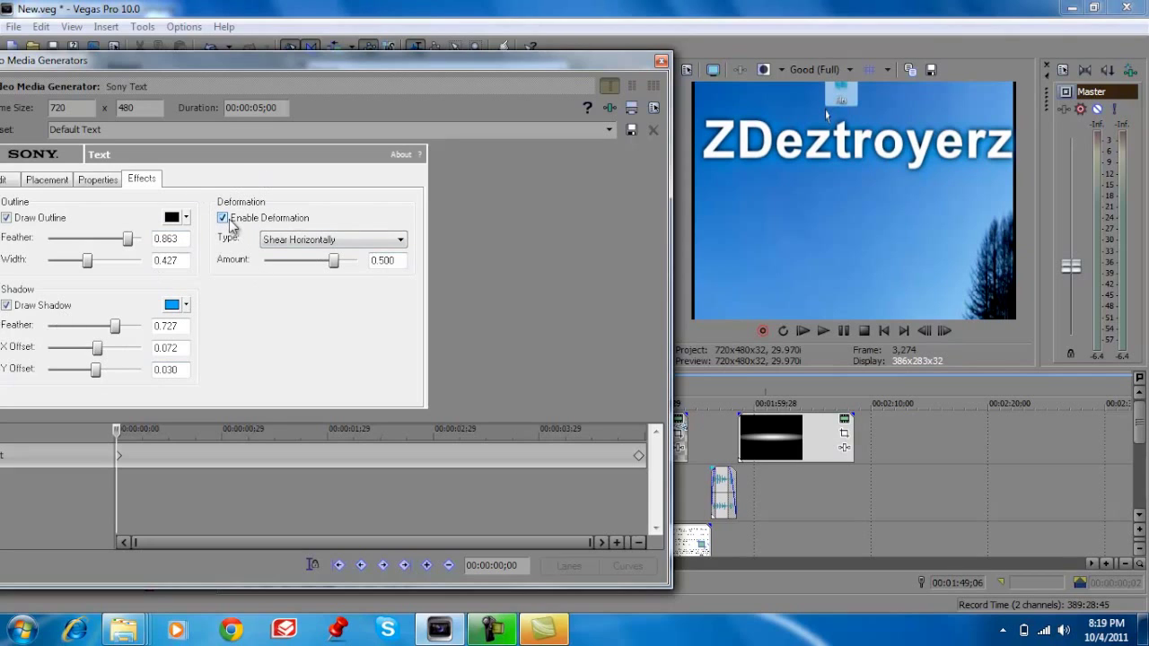
Step: Keep Shear Horizontally deformation and reduce the starting shear amount to 0.109
click(306, 240)
click(311, 256)
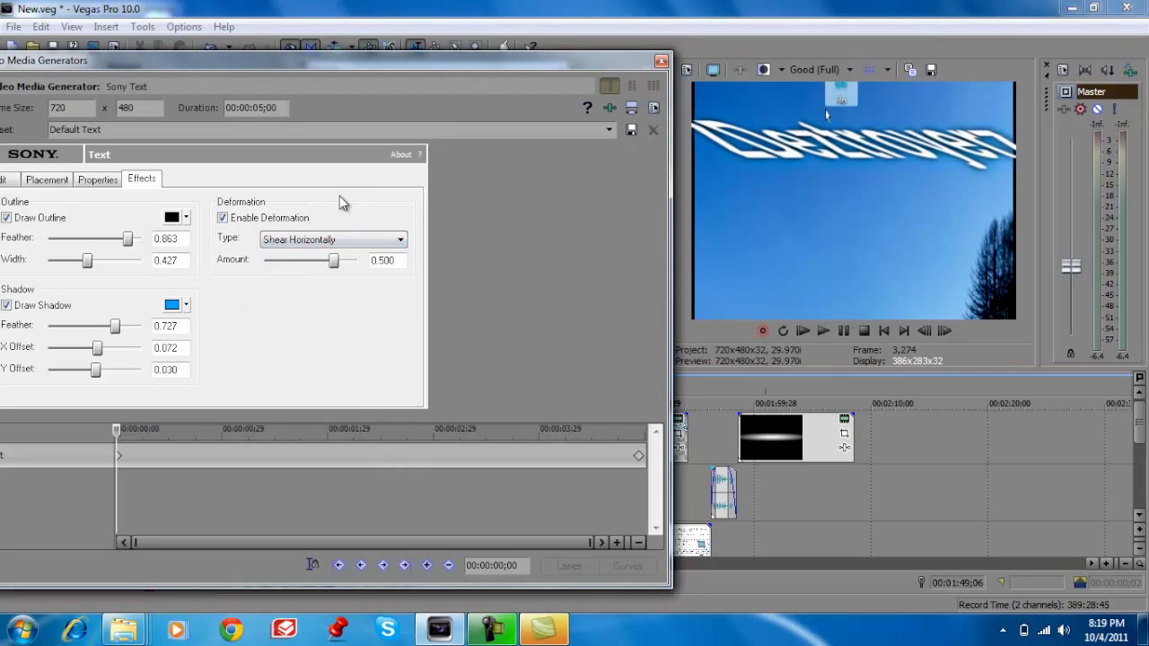
mouse_move(334, 262)
mouse_down()
mouse_move(274, 262)
mouse_move(321, 267)
mouse_move(309, 272)
mouse_up()
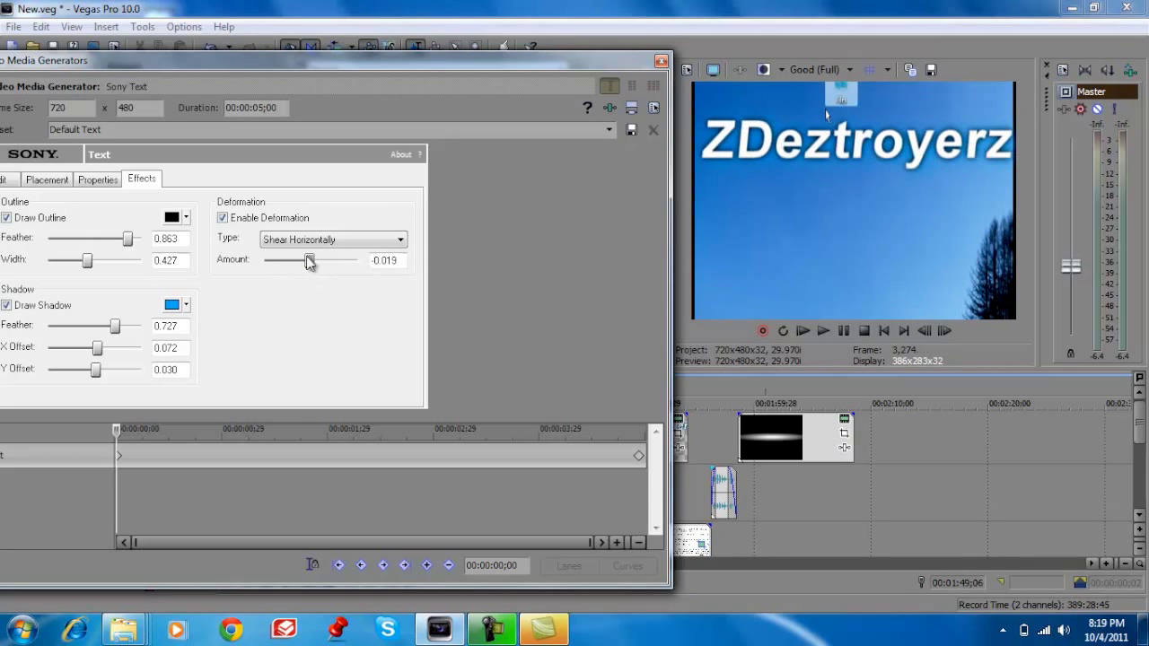
mouse_move(308, 262)
mouse_down()
mouse_move(323, 264)
mouse_move(315, 271)
mouse_up()
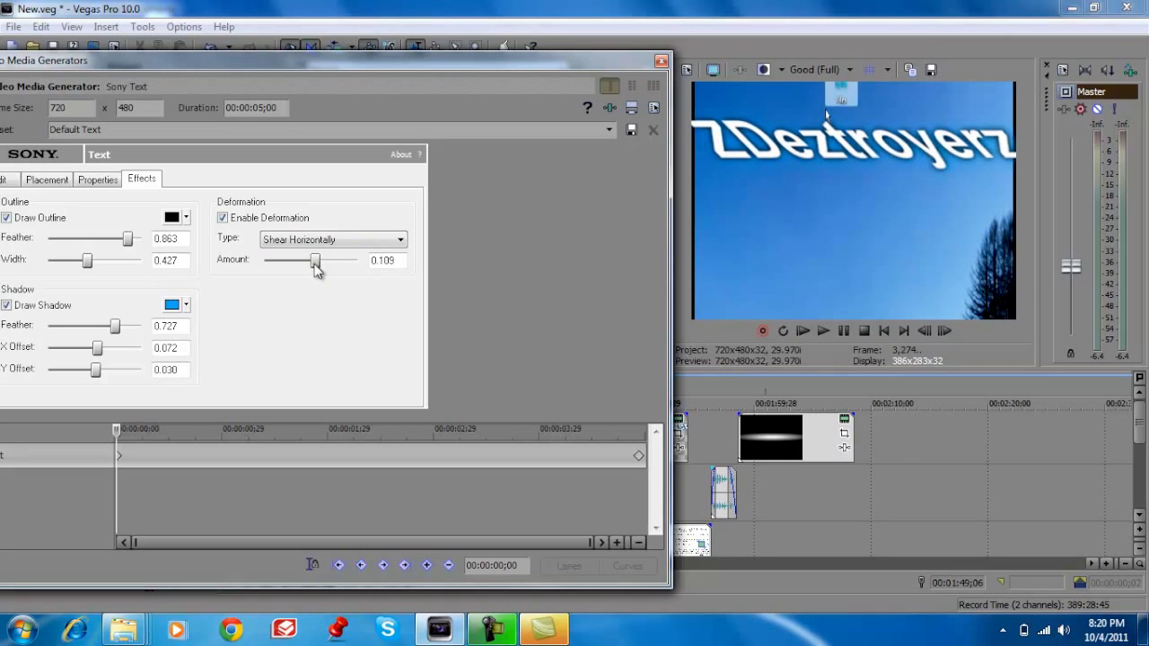
Step: At the final keyframe, lower the horizontal shear amount to 0.072
click(638, 457)
click(252, 218)
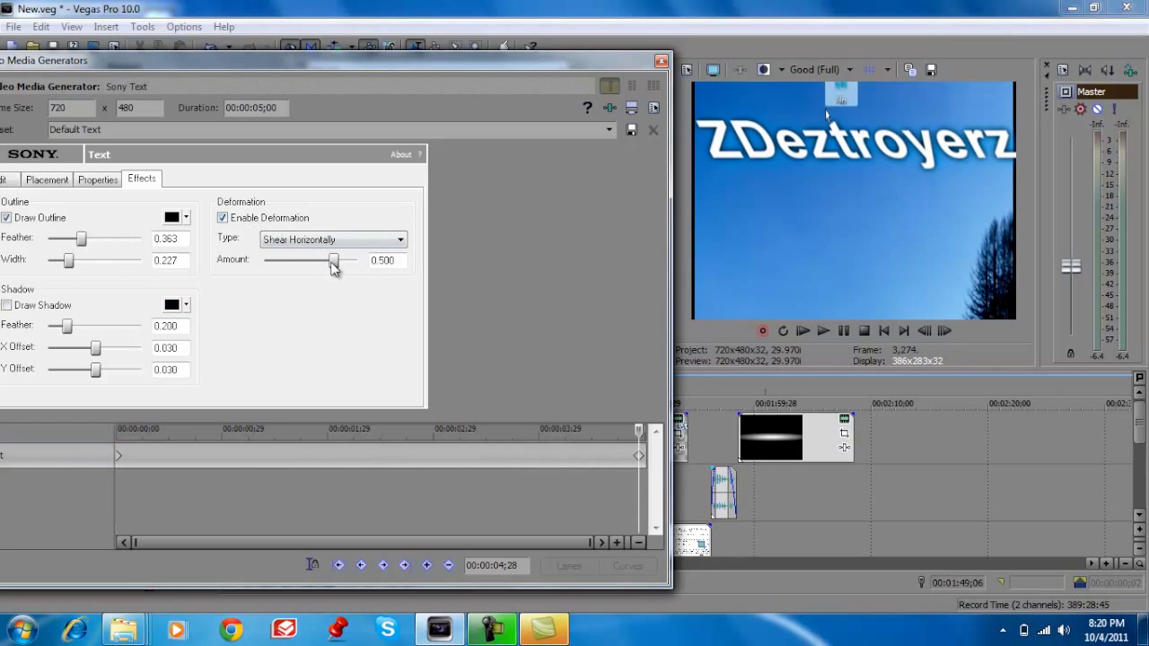
drag(330, 263, 317, 269)
click(98, 180)
Step: Close the Video Media Generators window and play back the finished ZDeztroyerz title
click(47, 180)
click(5, 180)
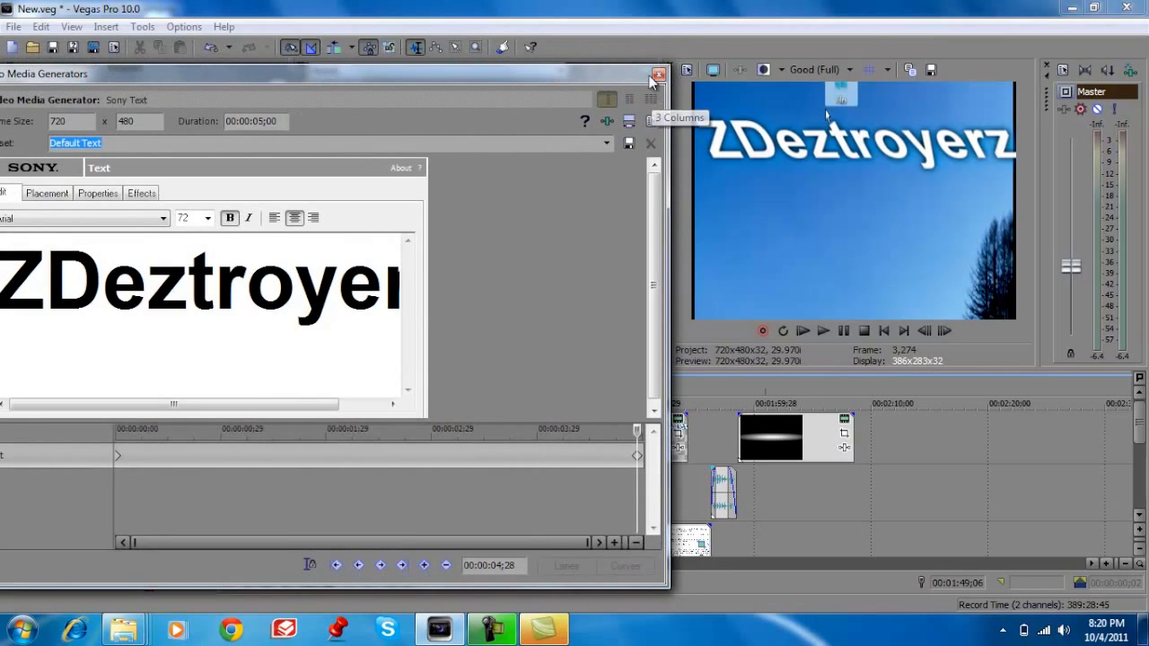
click(659, 75)
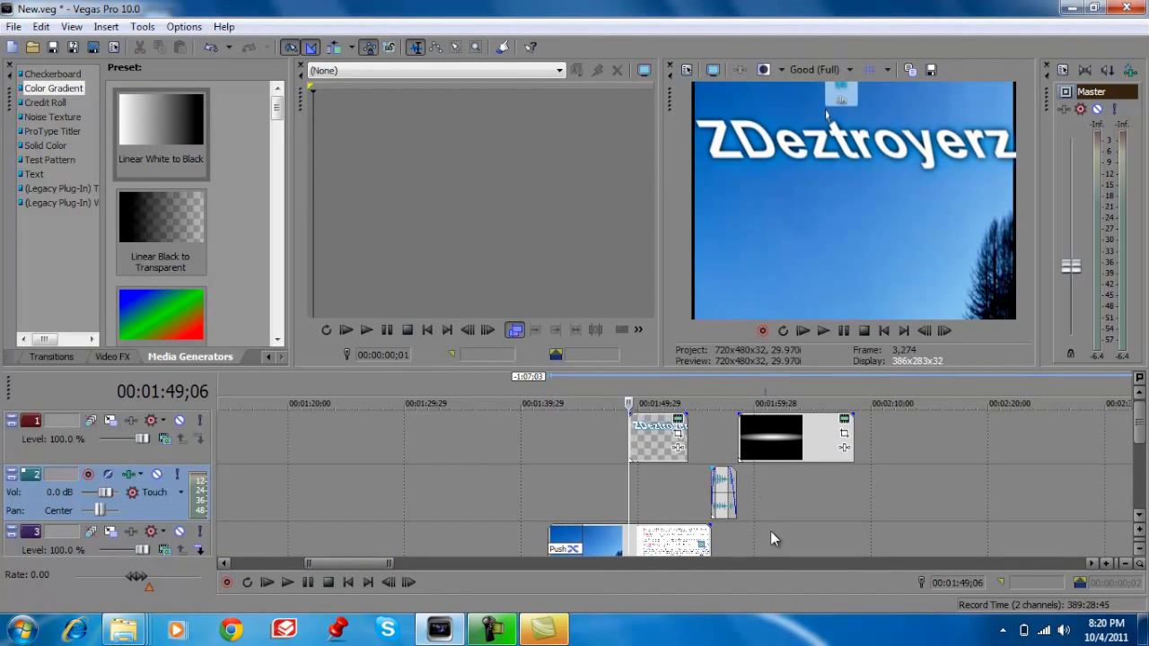
key(space)
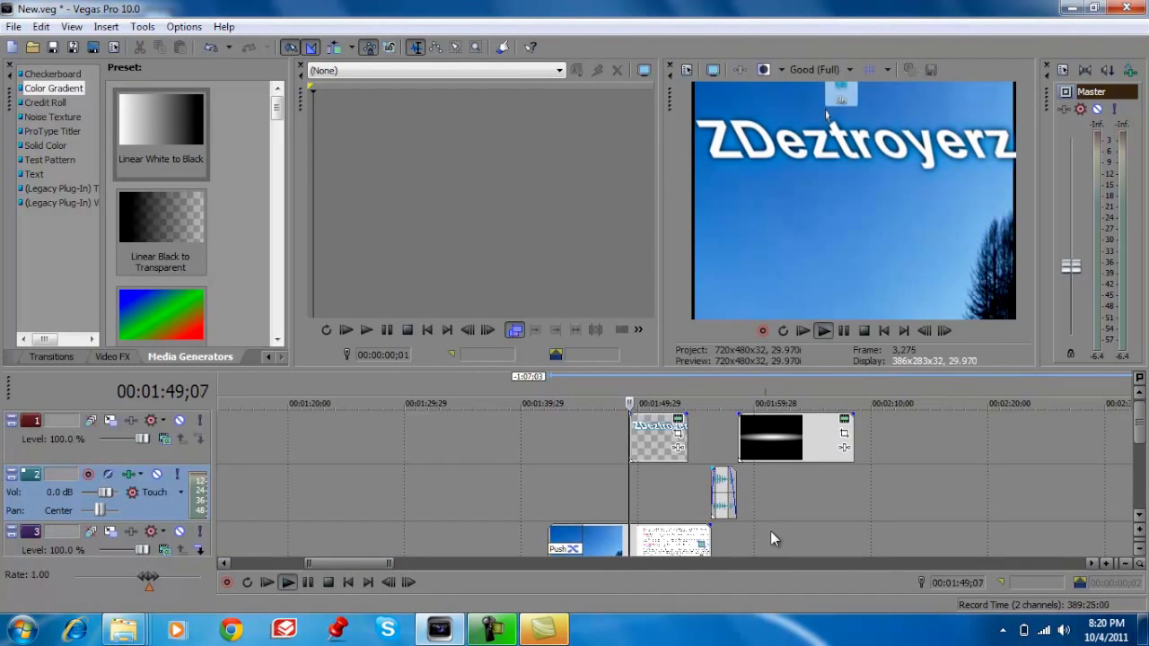